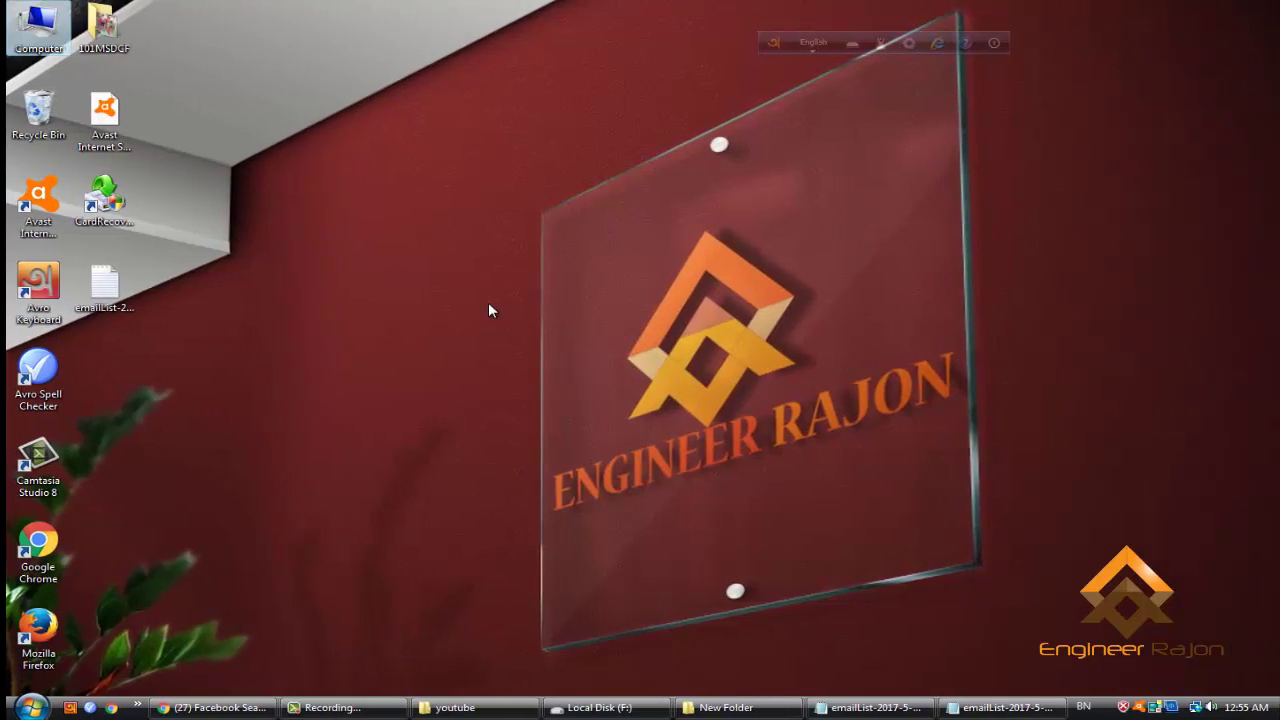
right_click(504, 306)
mouse_move(577, 457)
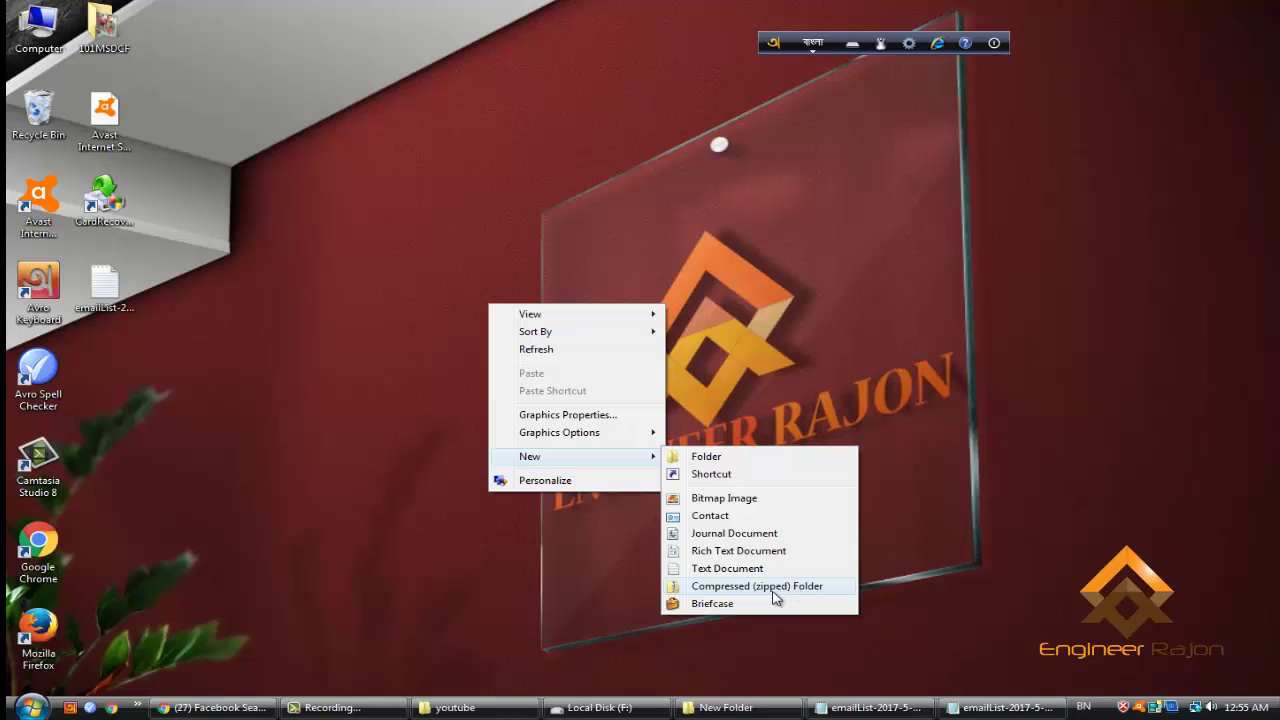
left_click(784, 238)
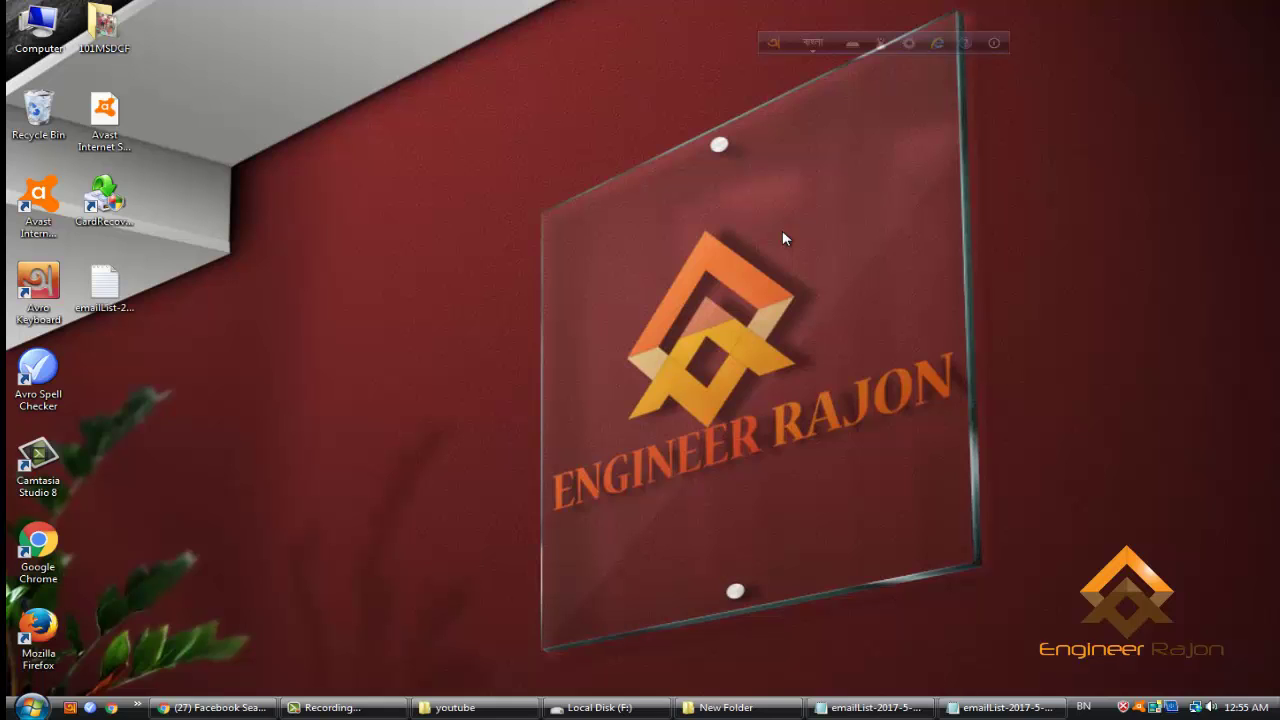
Open the New Folder inside the youtube folder on the MP3SONG (E:) drive.
double_click(38, 25)
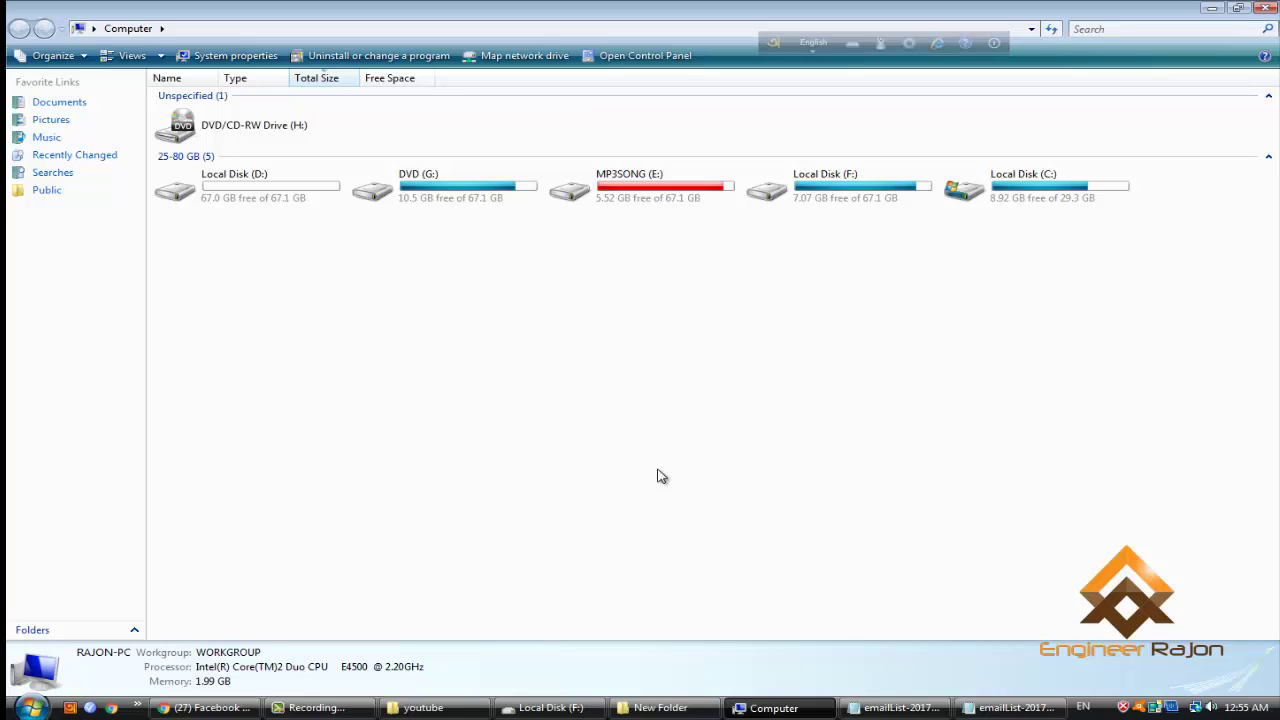
left_click(815, 195)
left_click(626, 178)
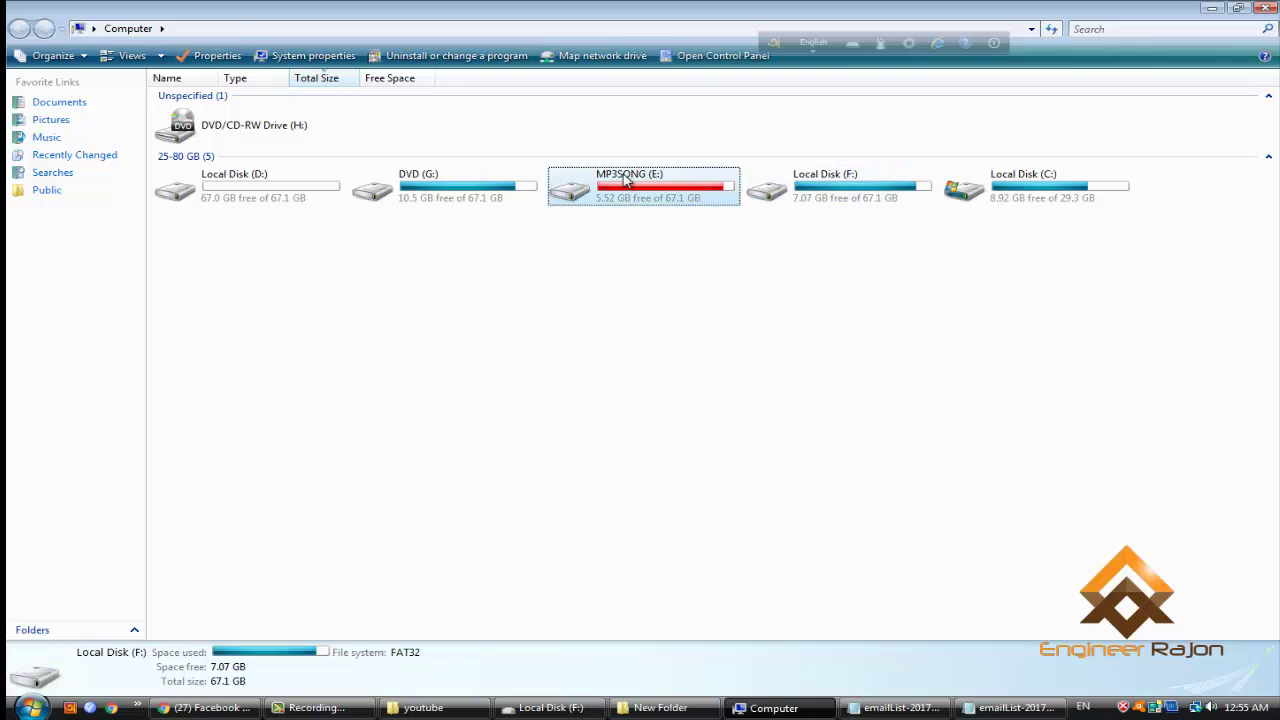
double_click(626, 178)
double_click(217, 505)
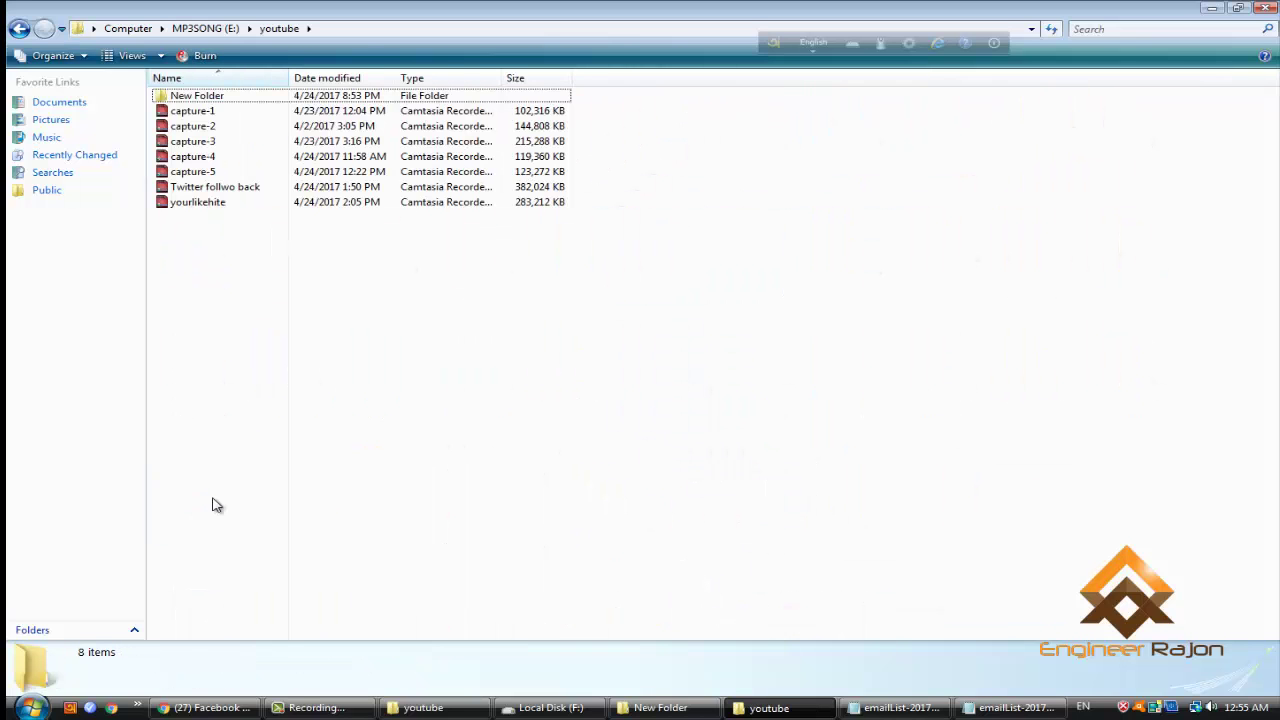
double_click(191, 97)
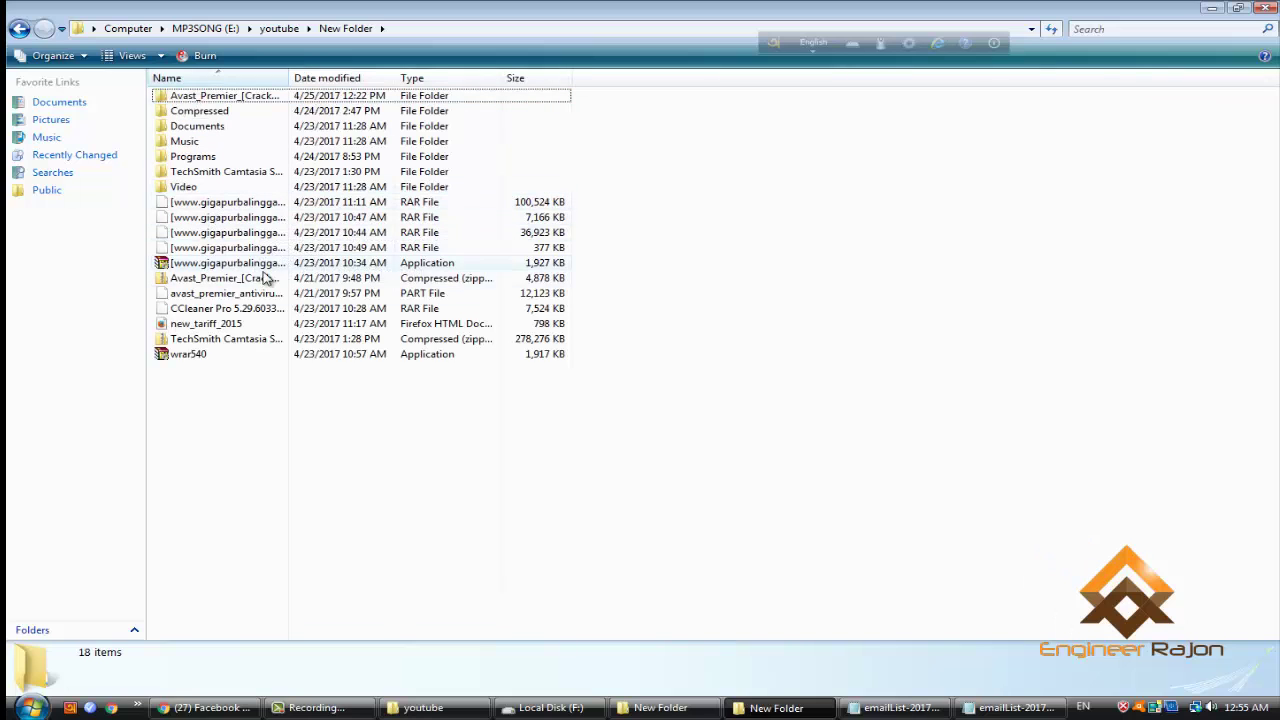
Check the details of the first RAR file in the folder, then minimize the folder window.
left_click(244, 204)
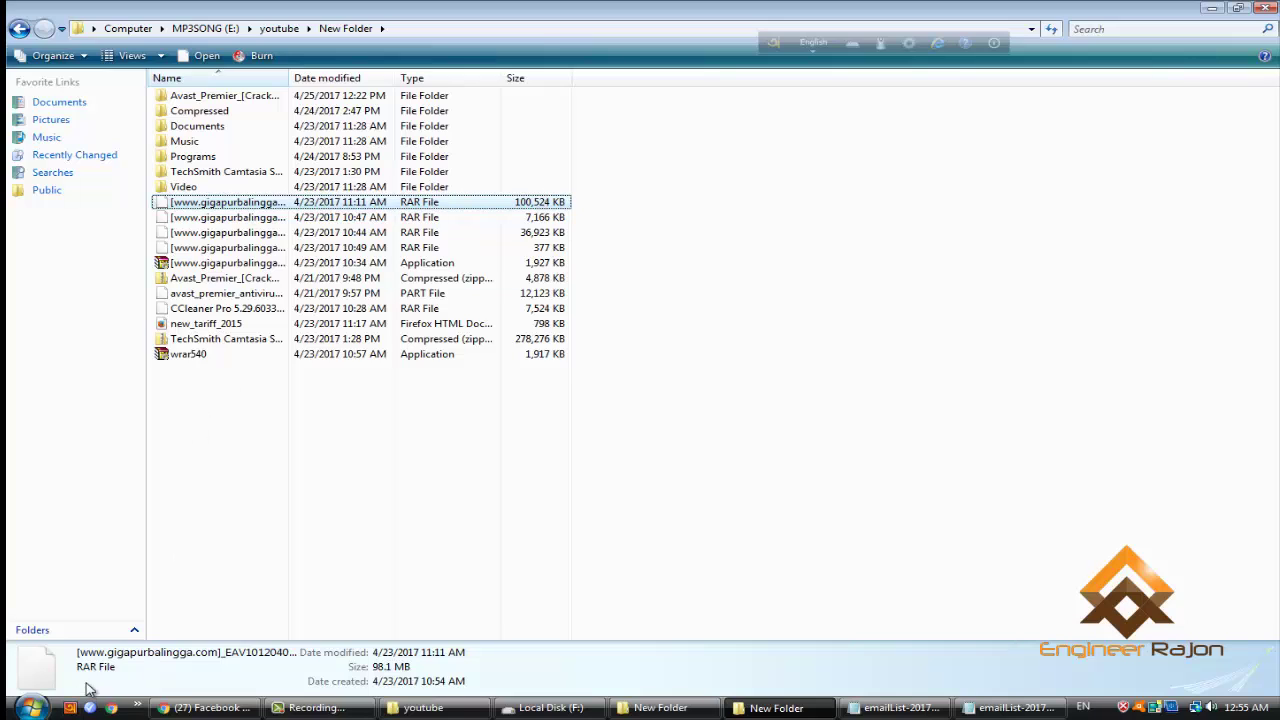
left_click(336, 522)
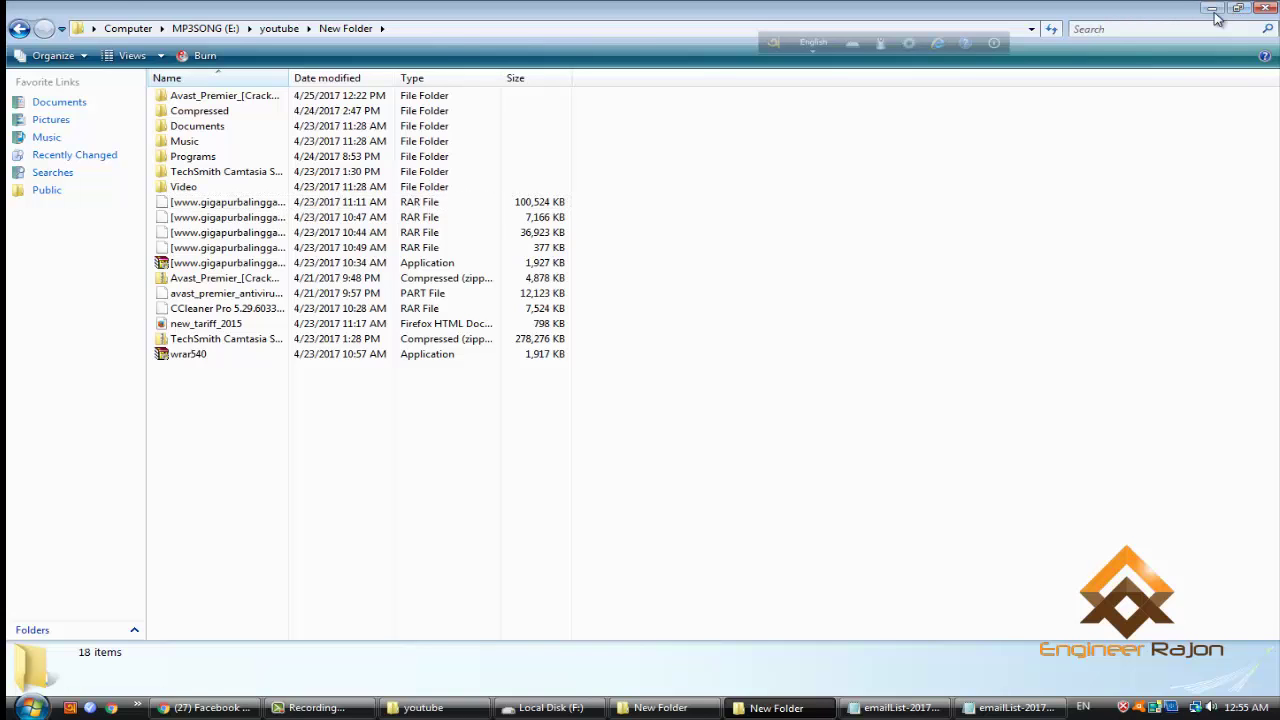
left_click(1212, 8)
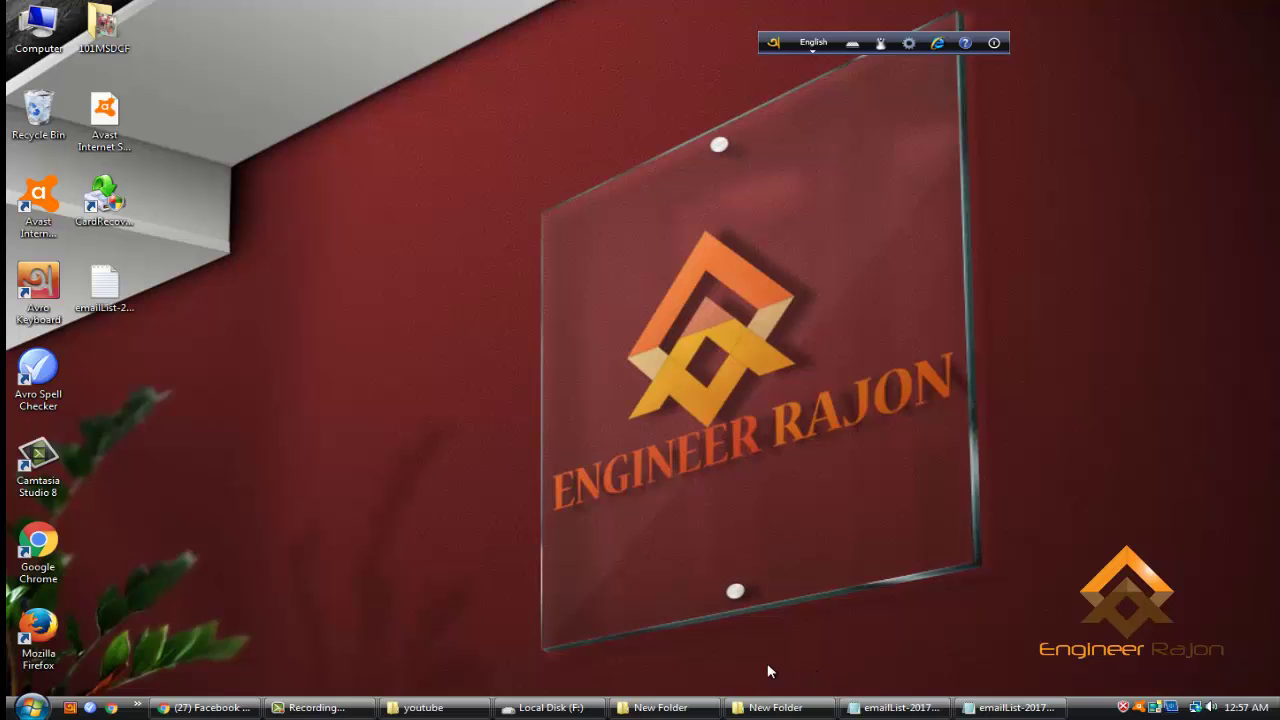
left_click(736, 712)
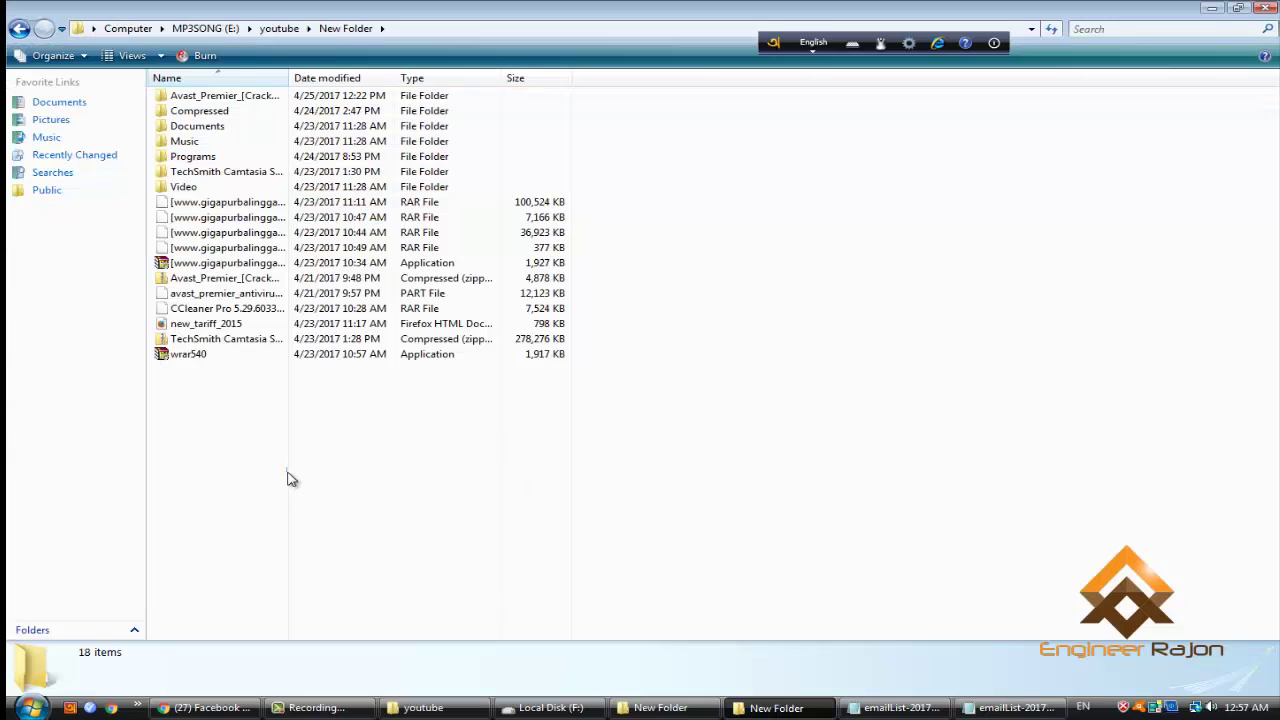
double_click(230, 263)
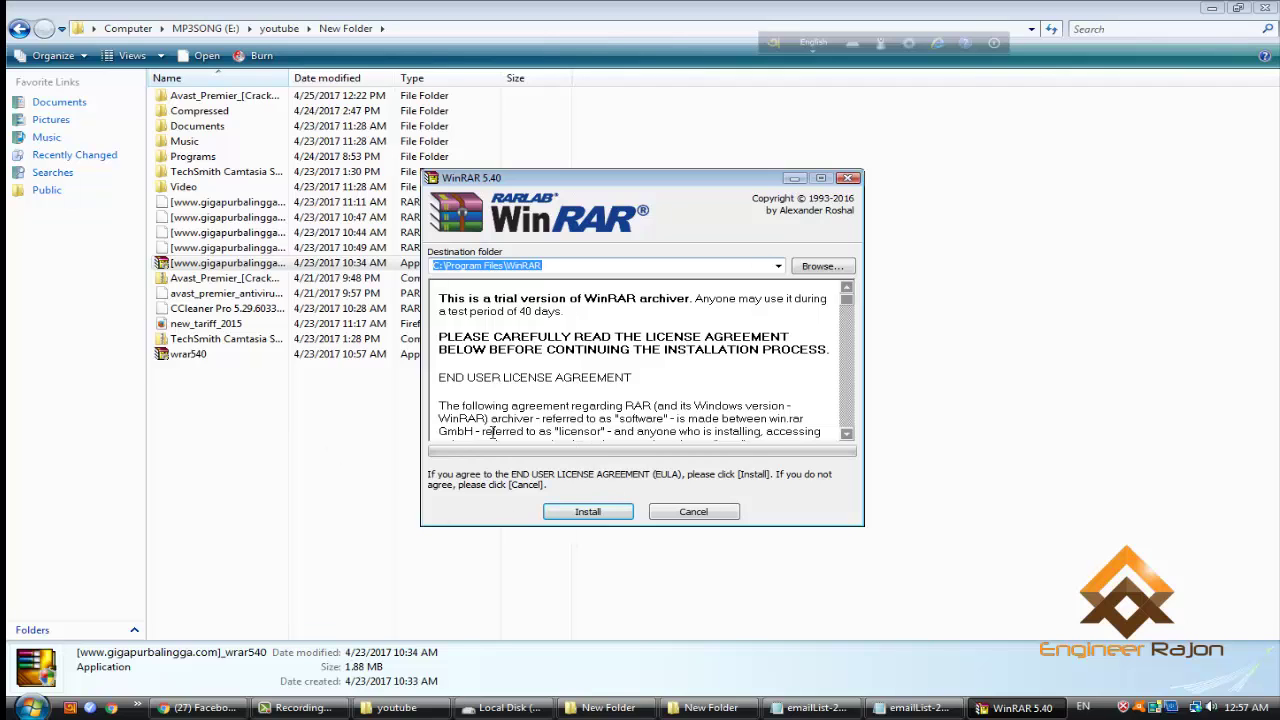
left_click(599, 515)
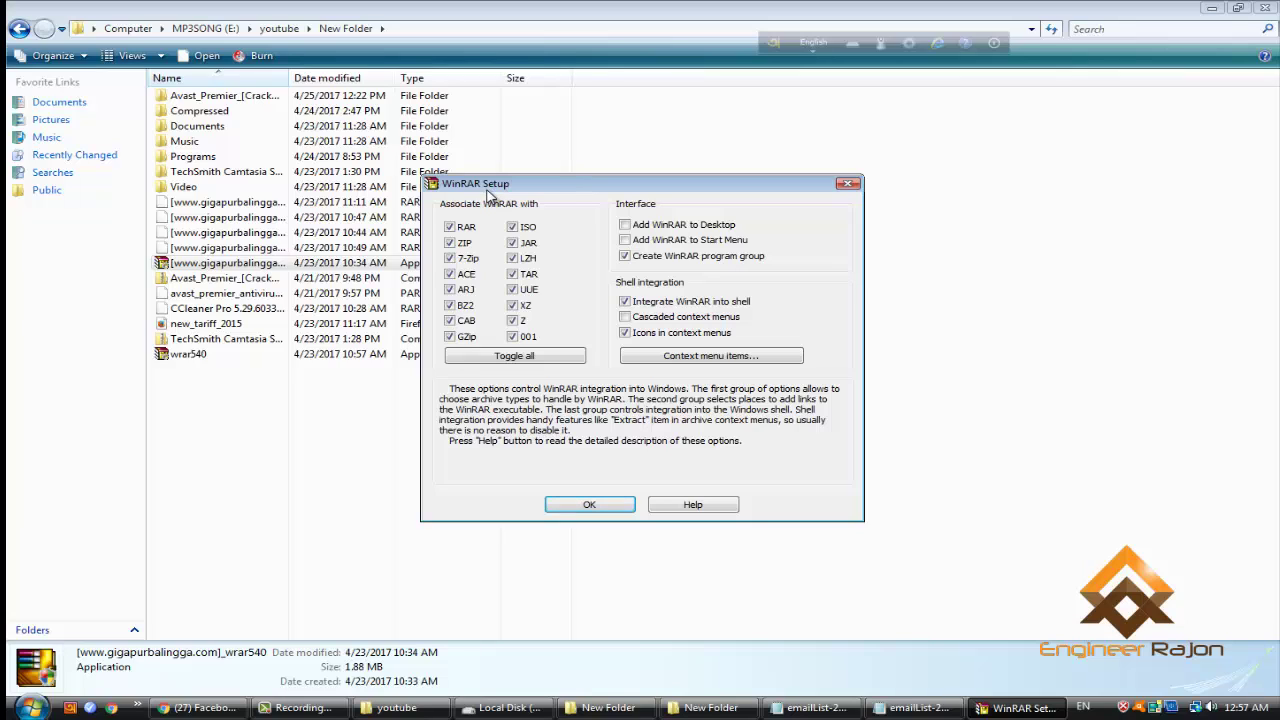
Keep WinRAR associated with all archive types, finish the setup and return to the New Folder window.
left_click(516, 358)
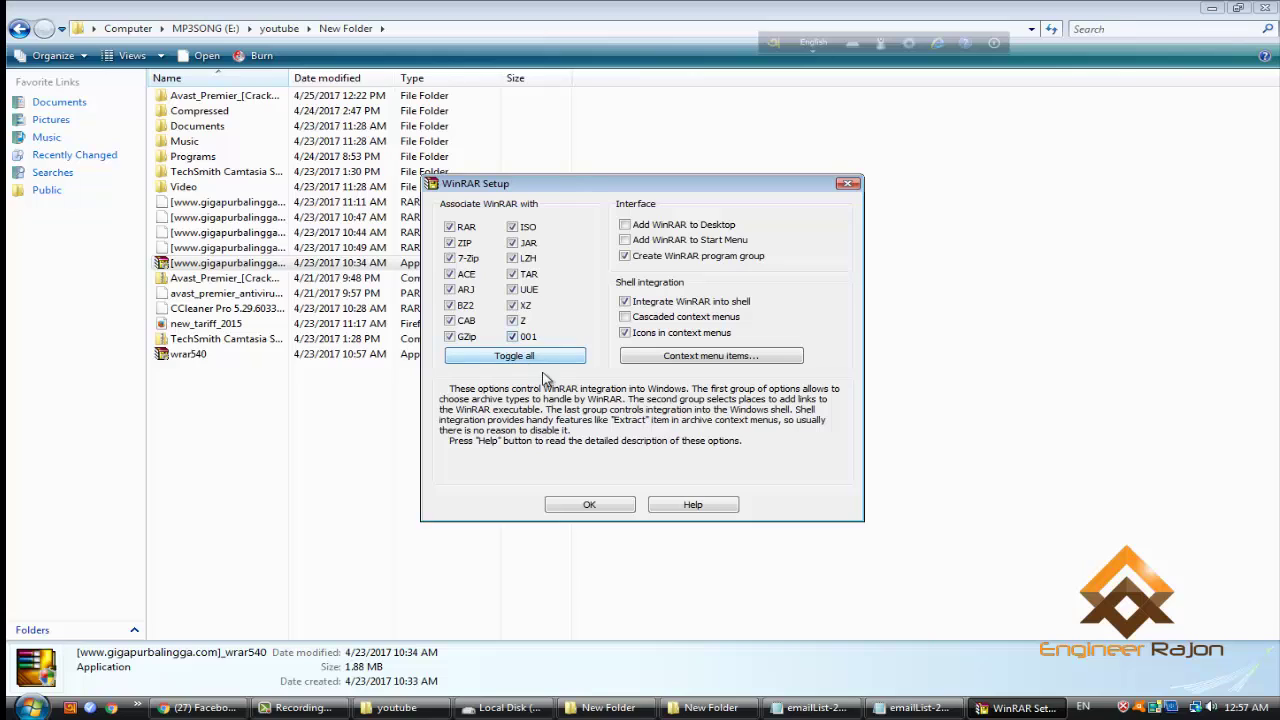
left_click(591, 504)
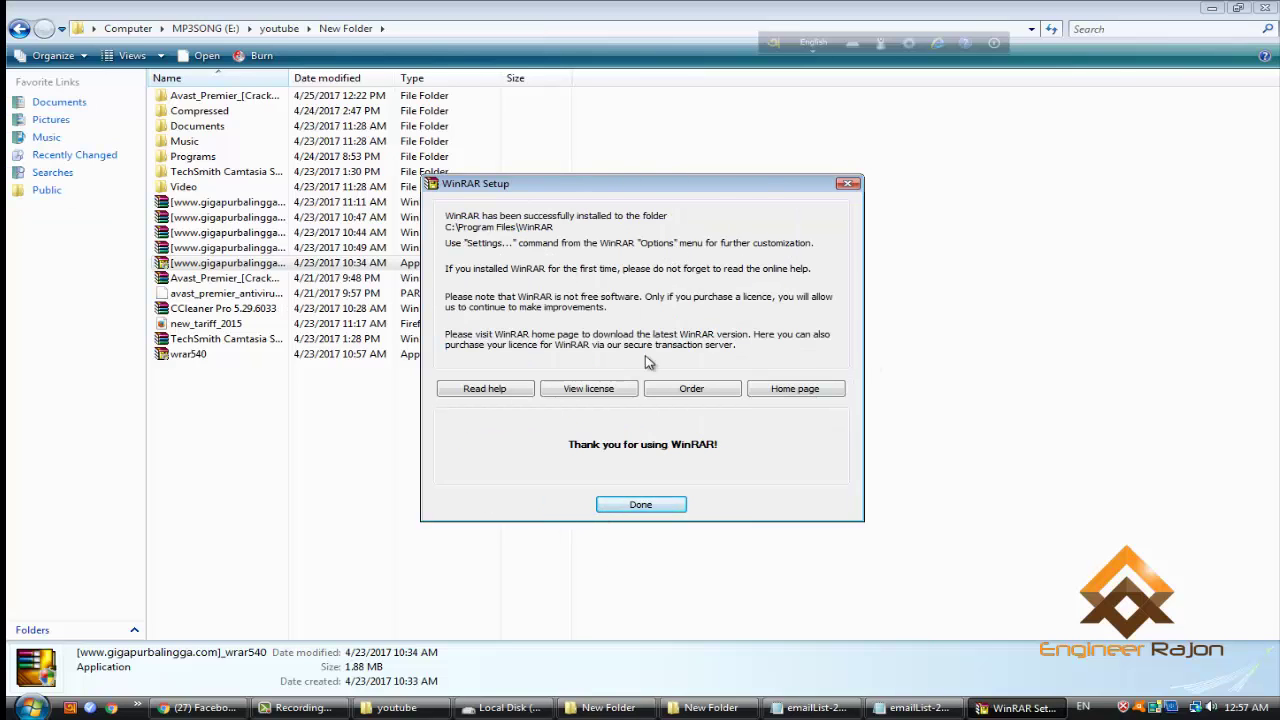
left_click(641, 507)
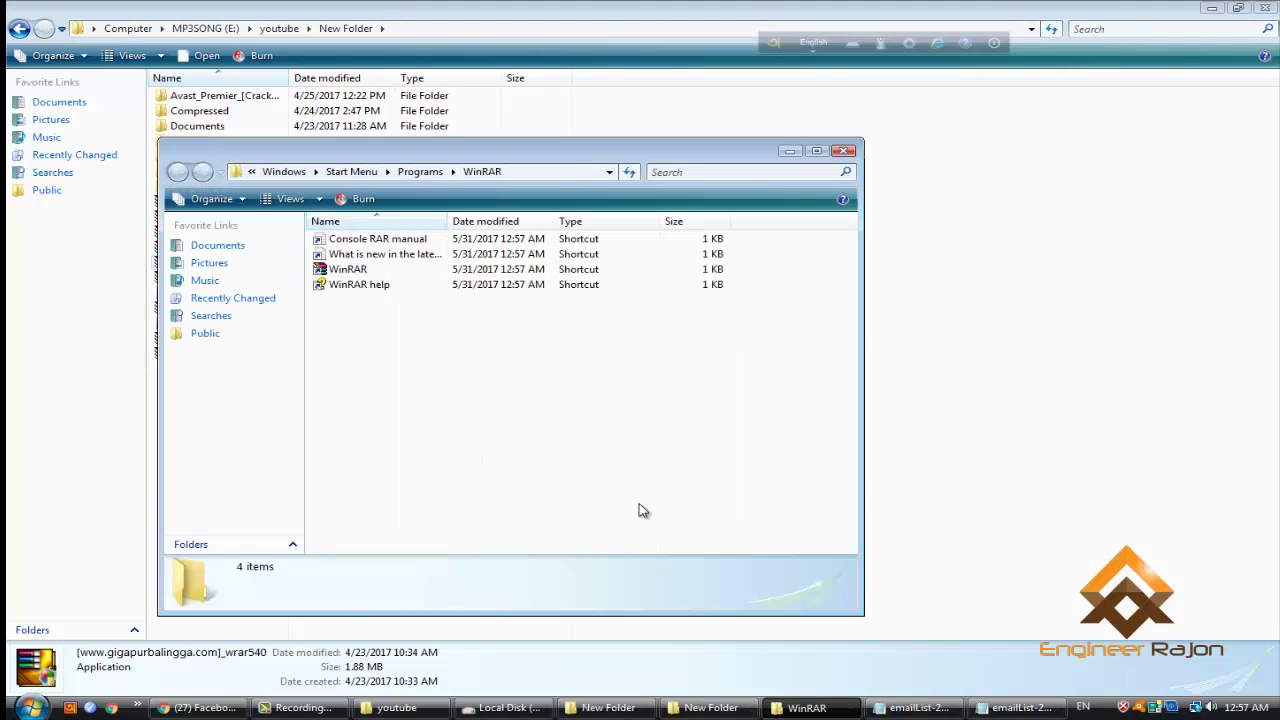
key("alt+Tab")
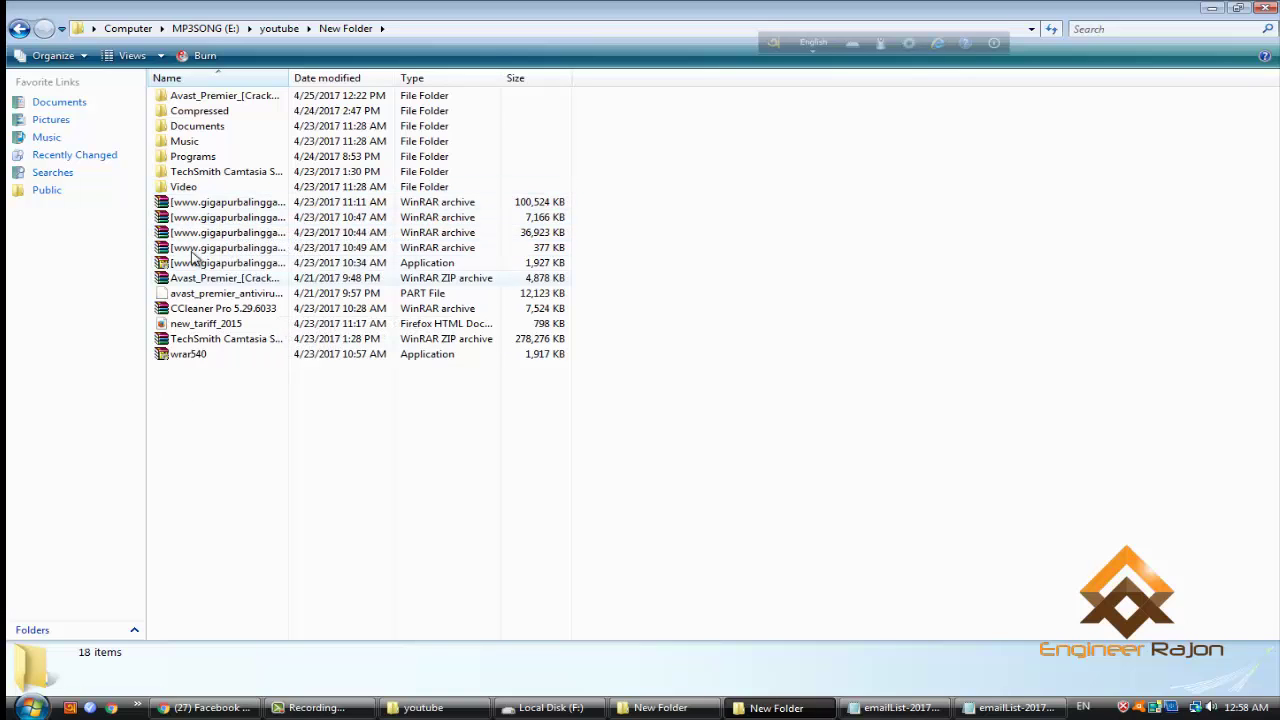
double_click(248, 222)
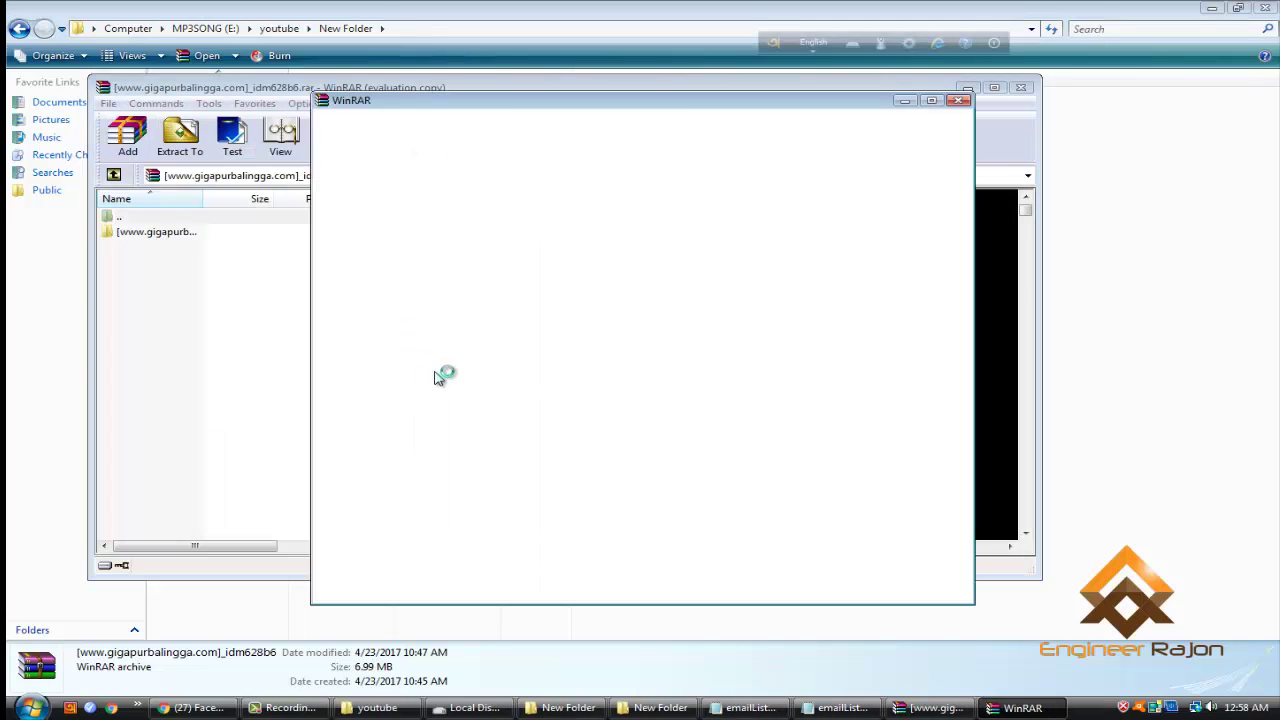
left_click(958, 101)
double_click(168, 233)
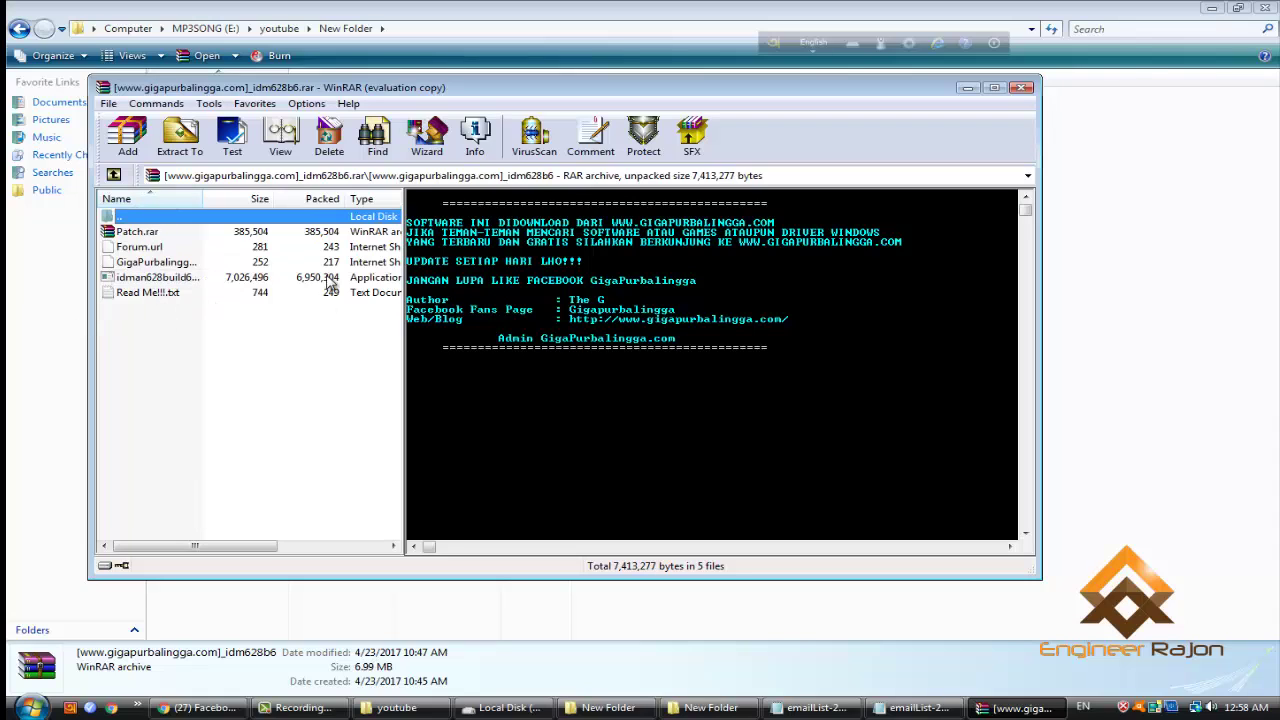
left_click(1022, 88)
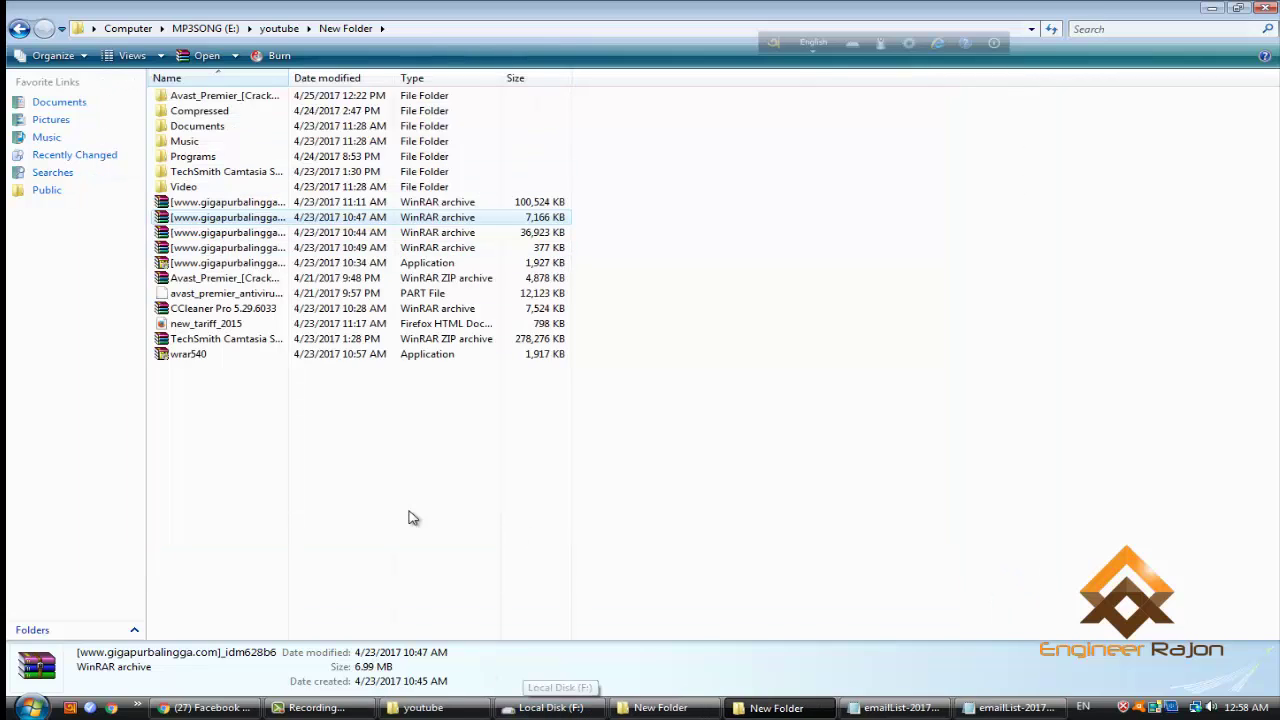
right_click(281, 431)
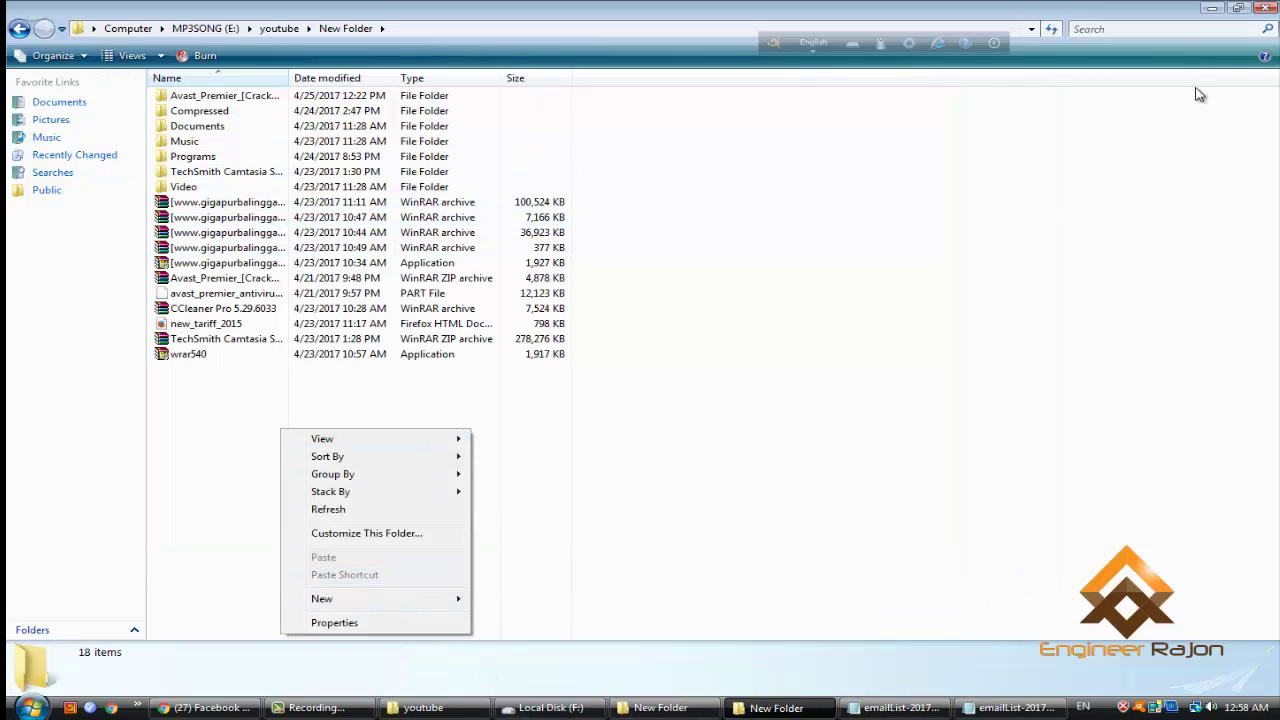
left_click(1205, 12)
left_click(1208, 10)
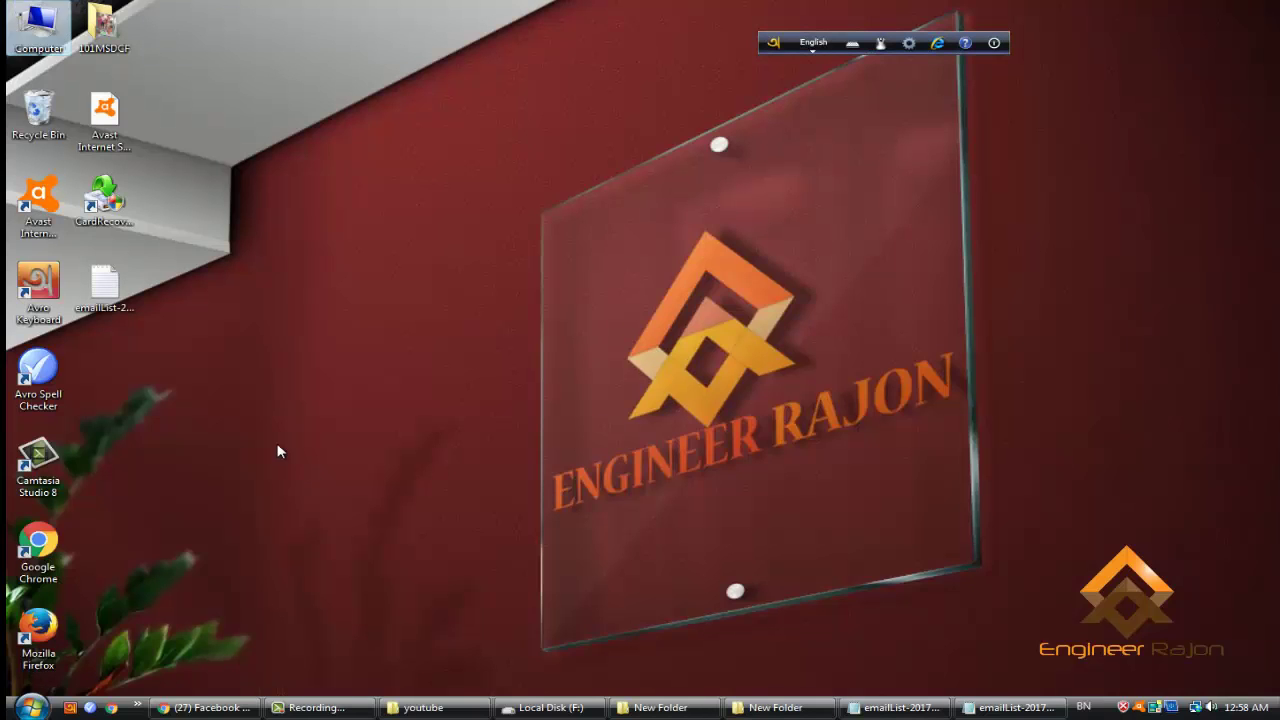
left_click(28, 706)
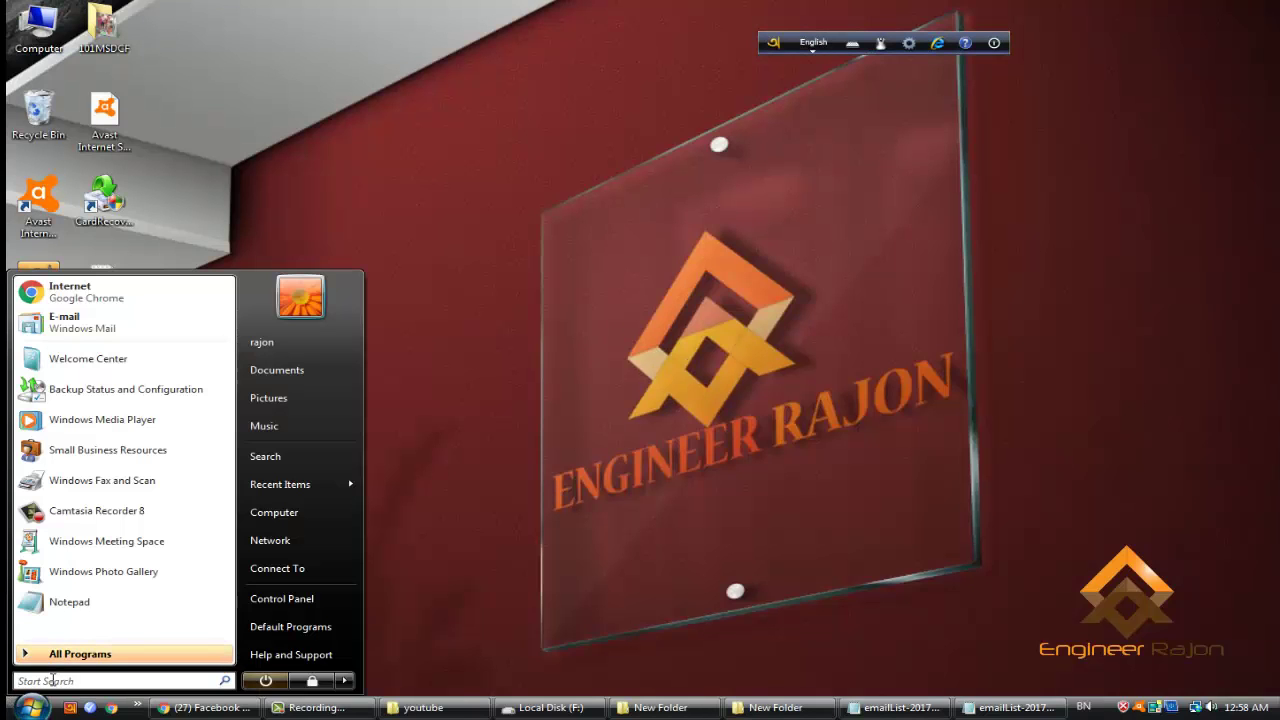
key("Escape")
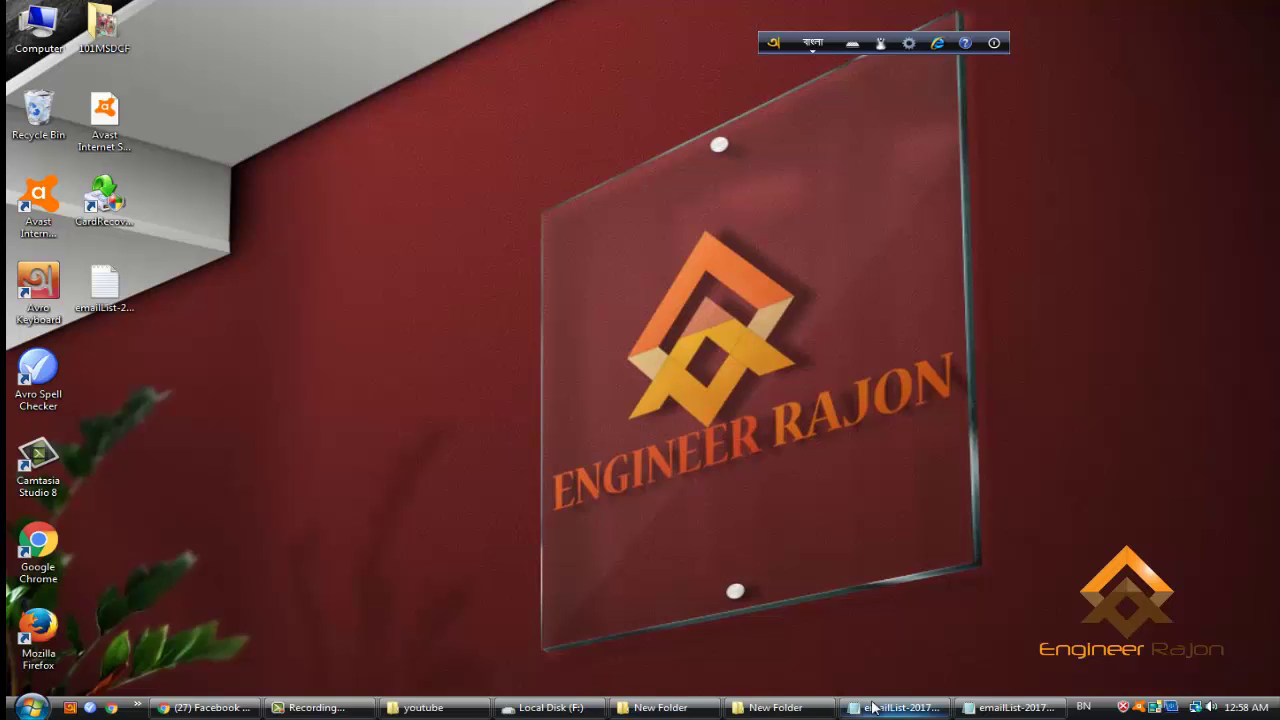
key("alt+Tab")
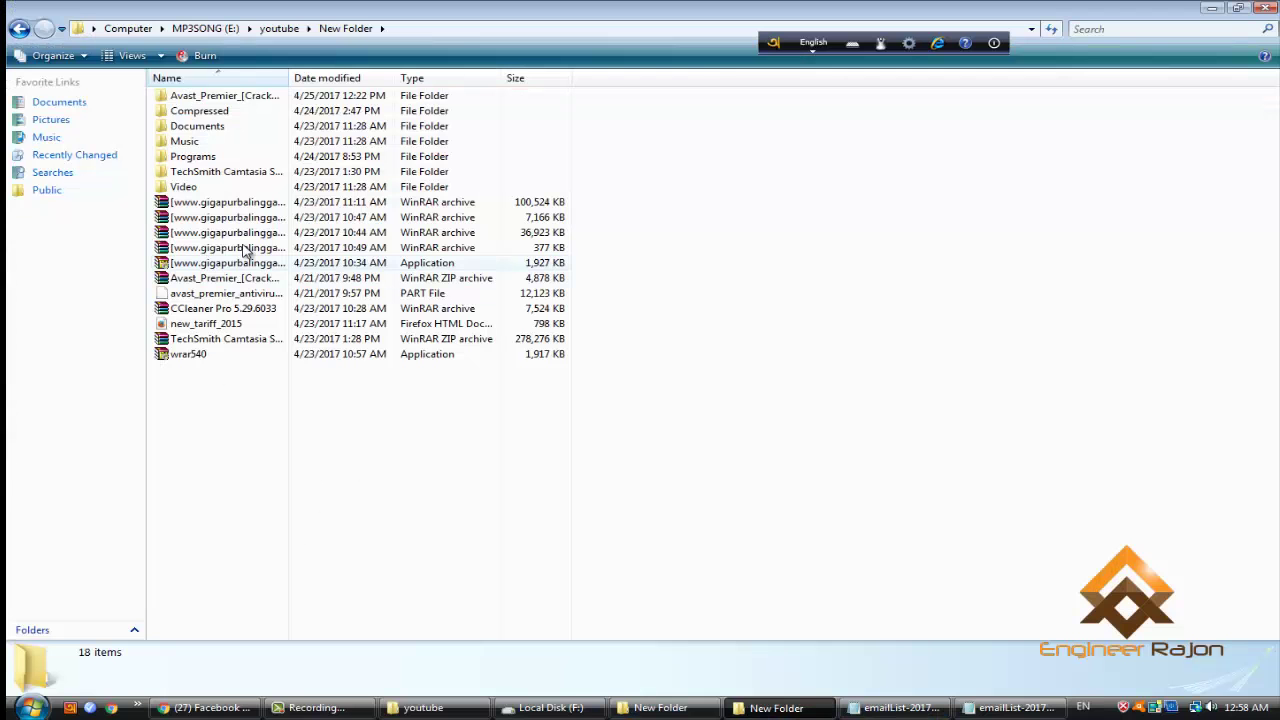
left_click(185, 234)
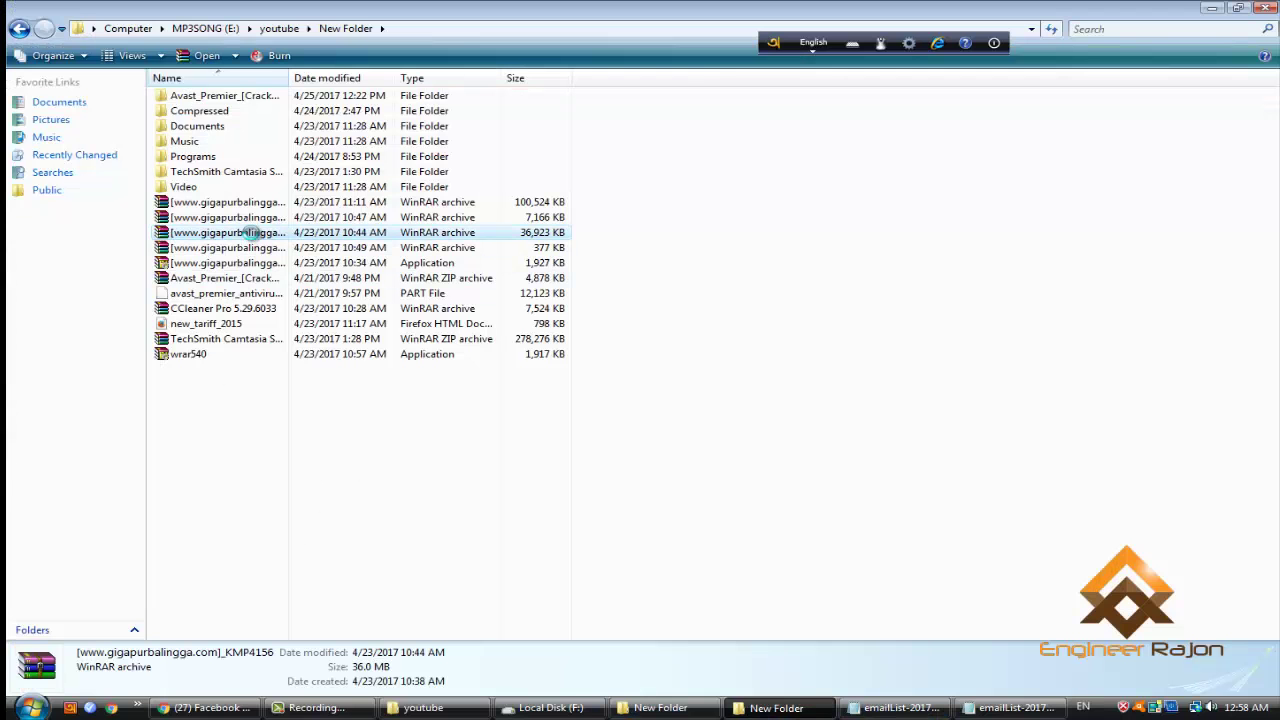
right_click(255, 238)
right_click(221, 234)
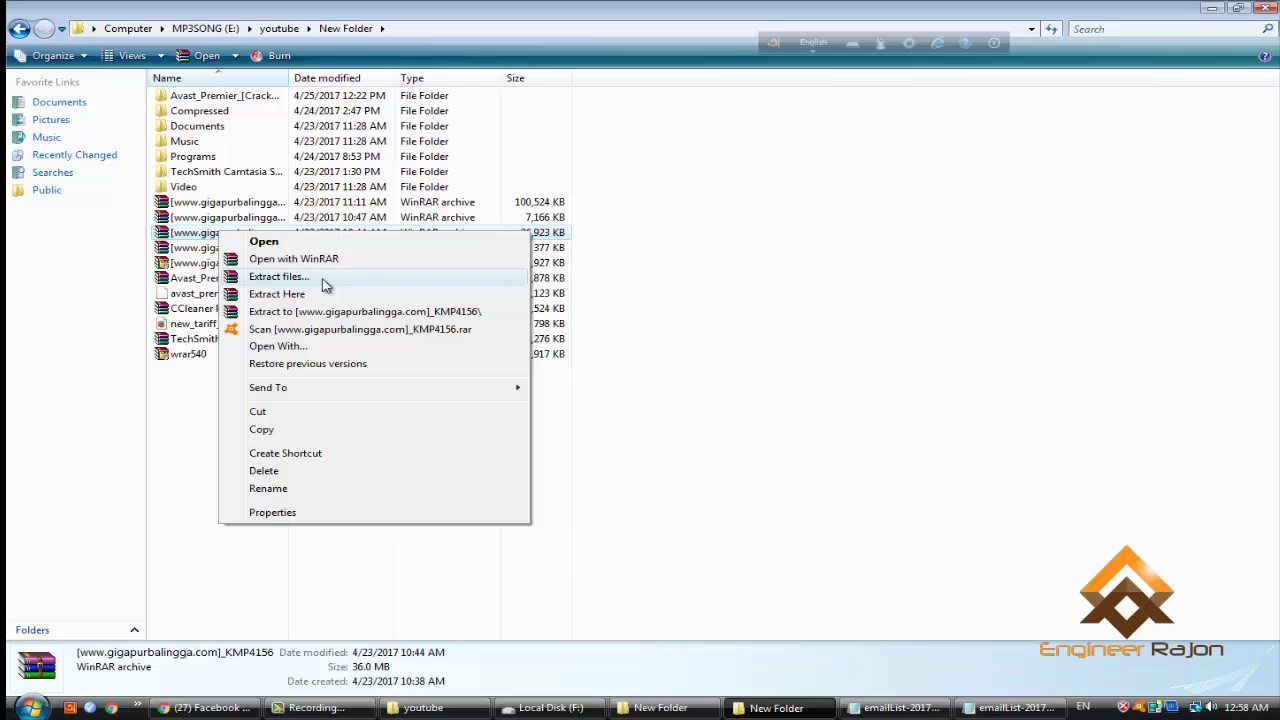
left_click(324, 280)
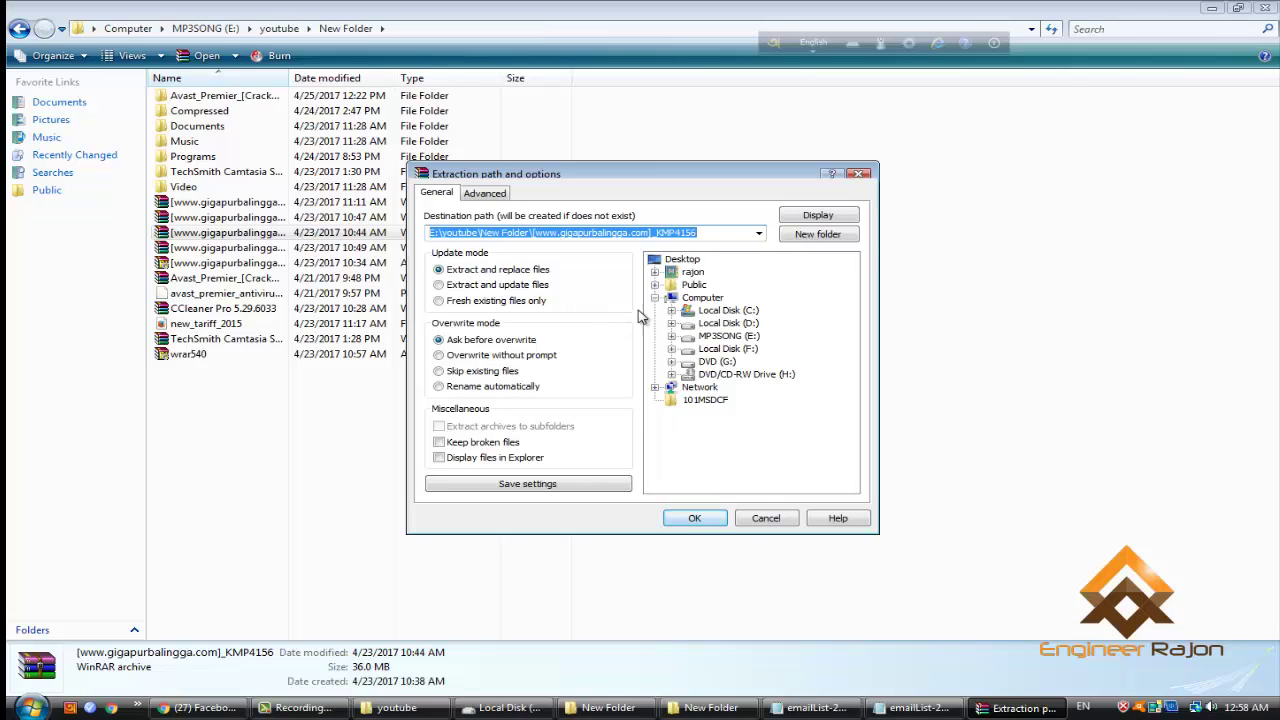
left_click(697, 518)
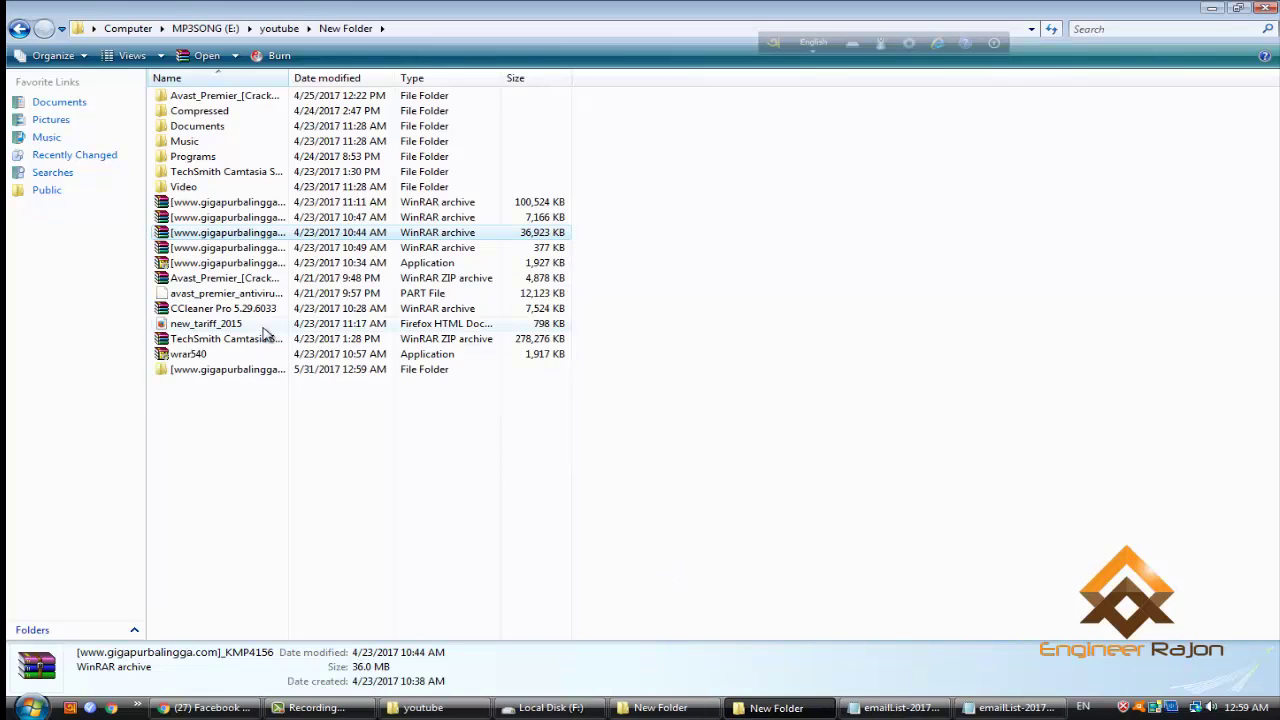
double_click(234, 370)
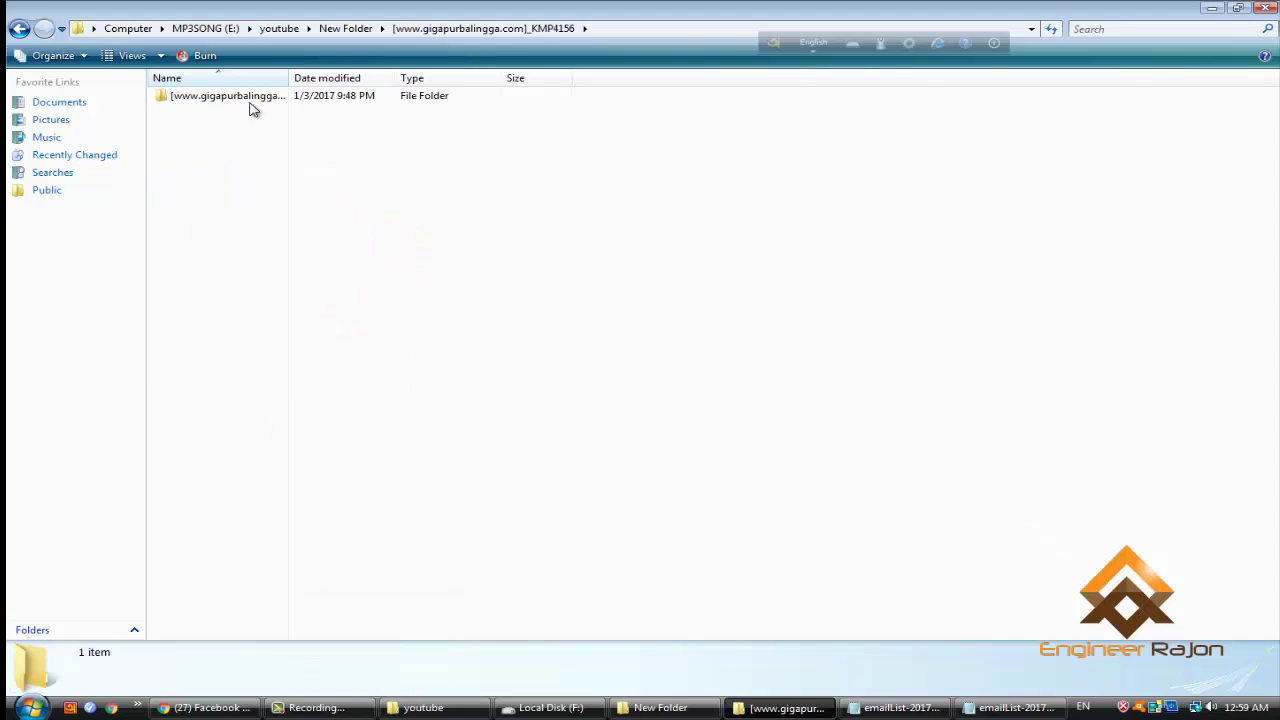
double_click(251, 103)
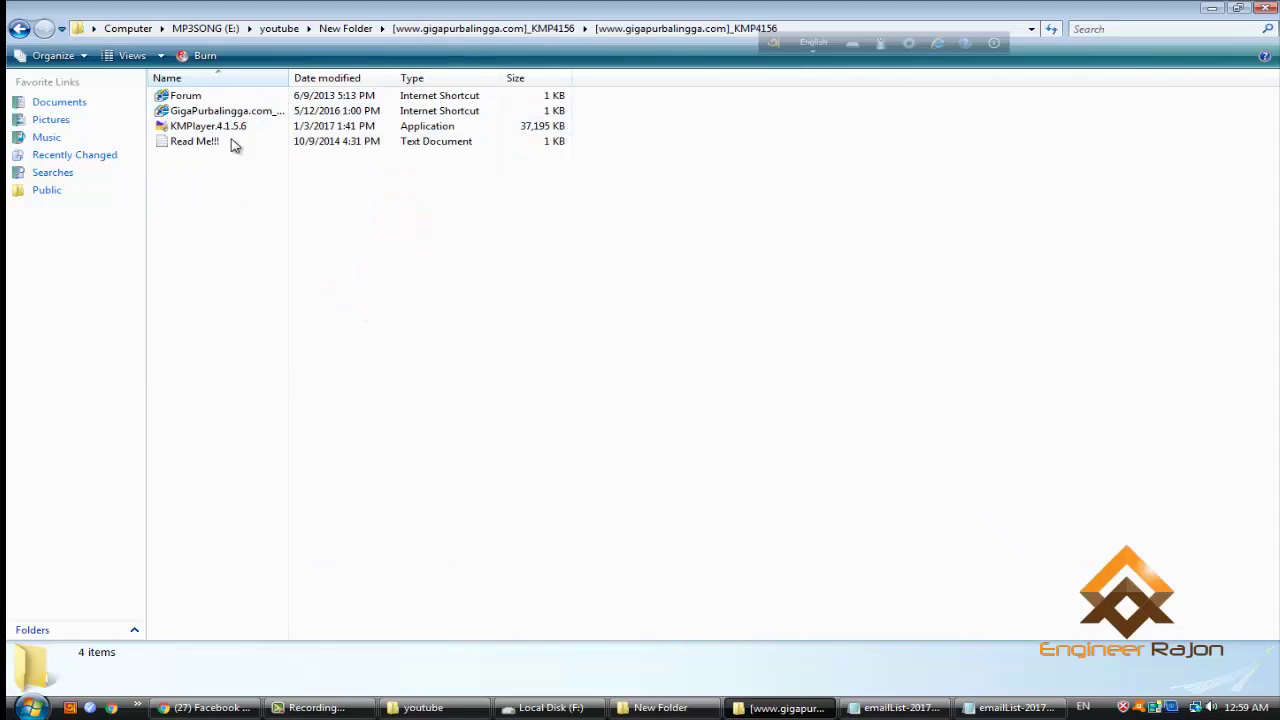
double_click(232, 127)
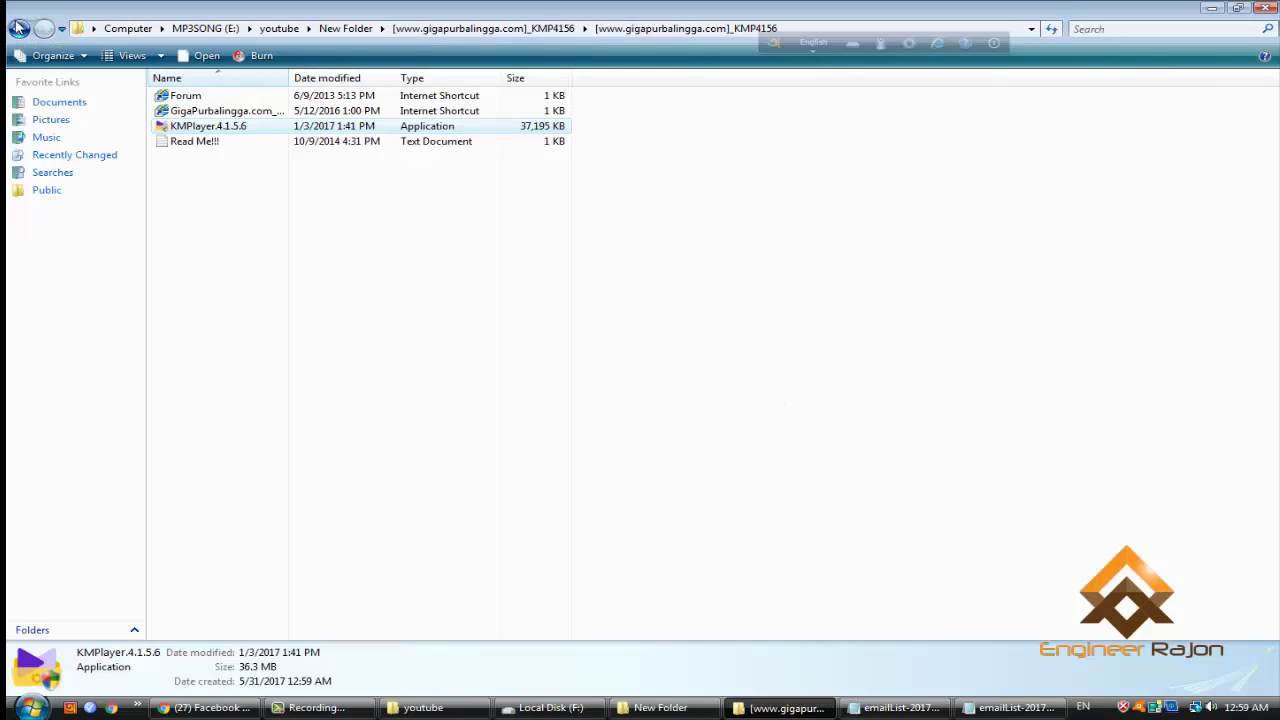
Reopen the inner KMP4156 folder and compress the KMPlayer.4.1.5.6 application into KMPlayer.4.1.5.6.rar in the same folder.
left_click(19, 27)
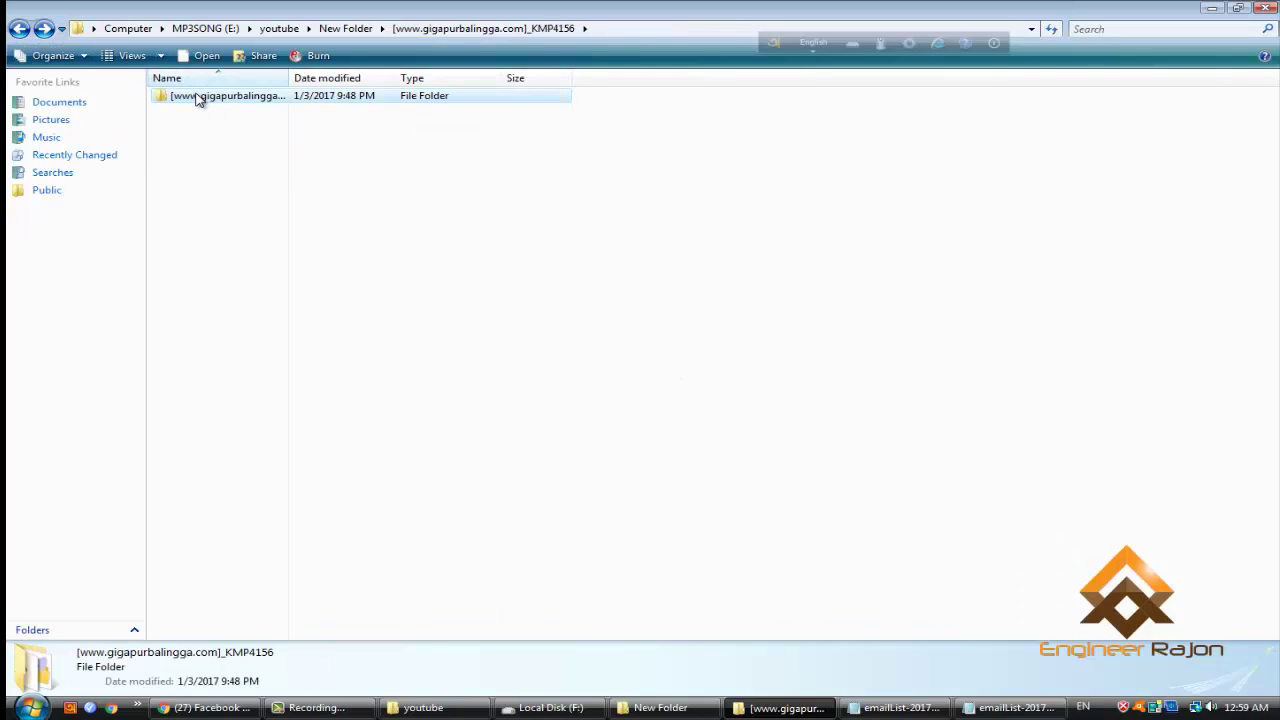
double_click(199, 98)
left_click(215, 128)
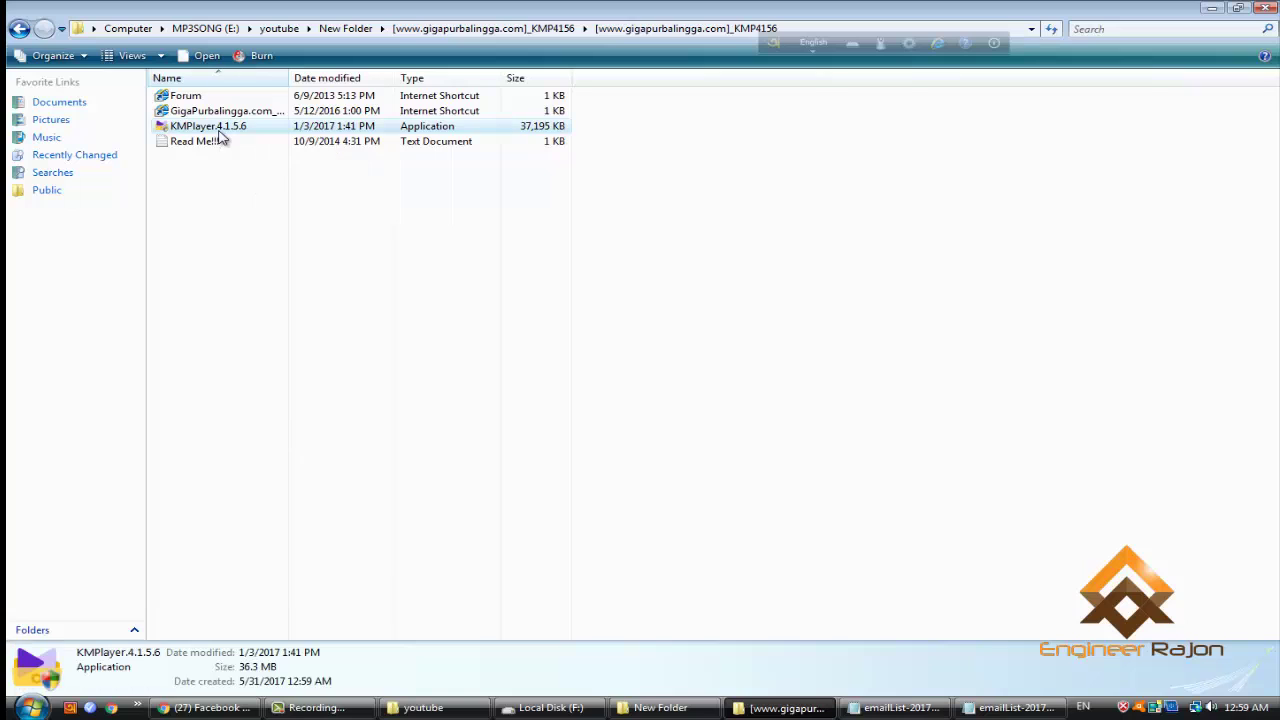
right_click(218, 128)
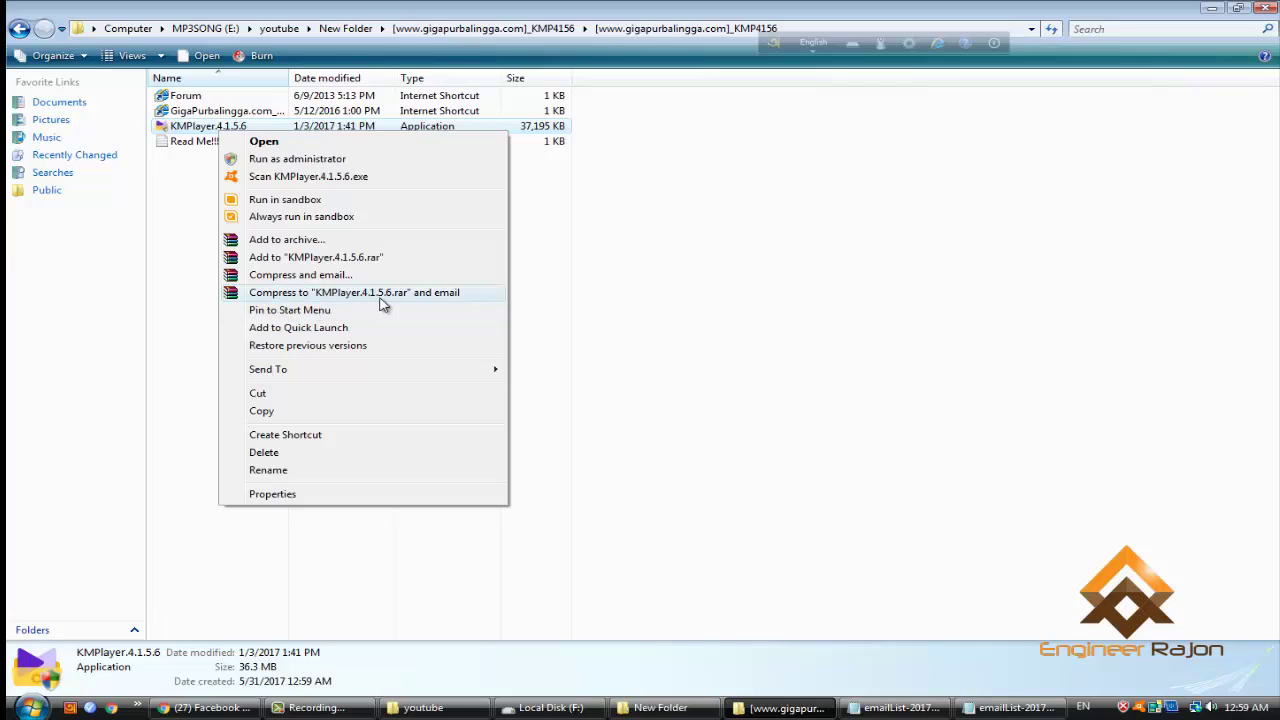
left_click(372, 258)
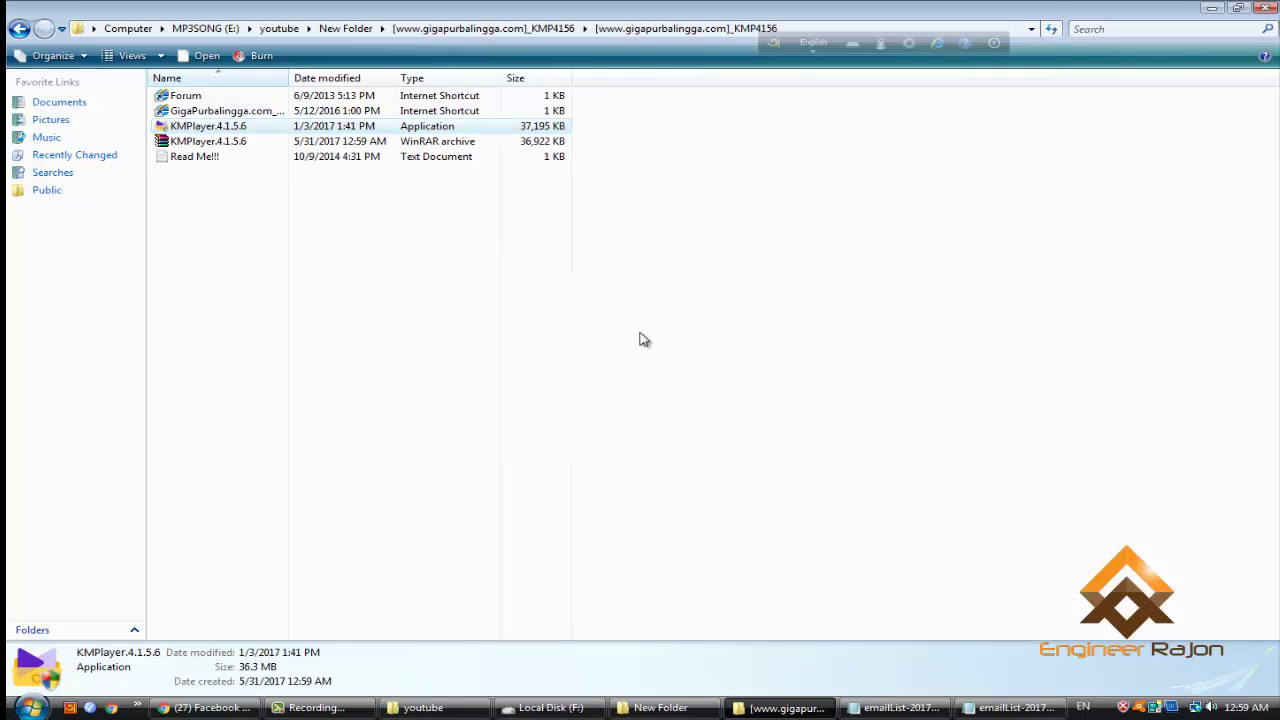
Select all five files in the inner KMP4156 folder and send them to a compressed (zipped) folder.
left_click(171, 95)
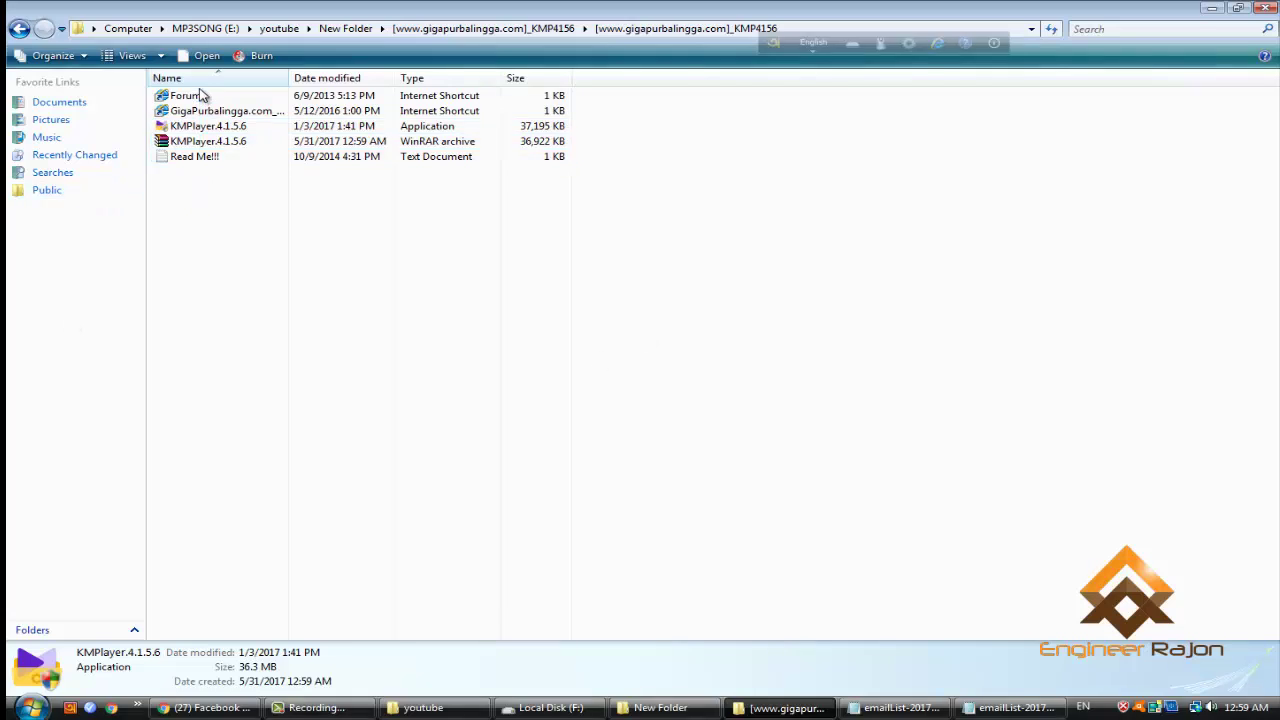
key("ctrl+a")
right_click(425, 120)
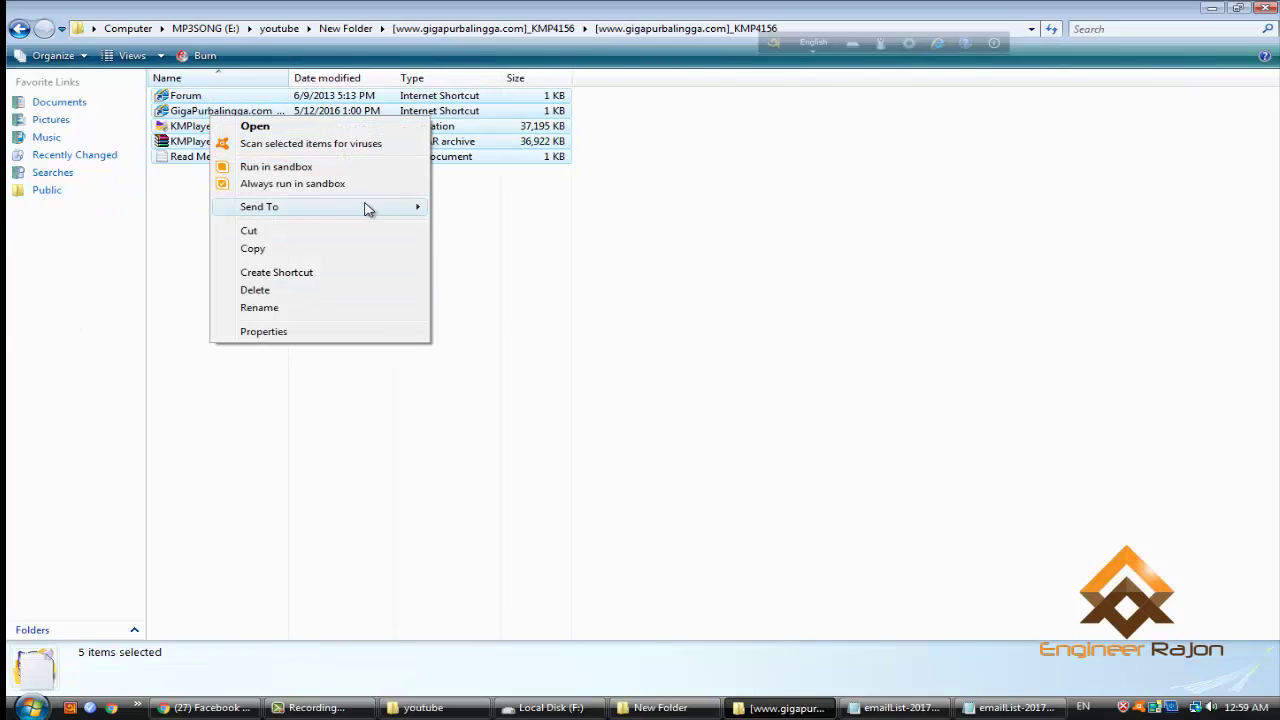
mouse_move(395, 207)
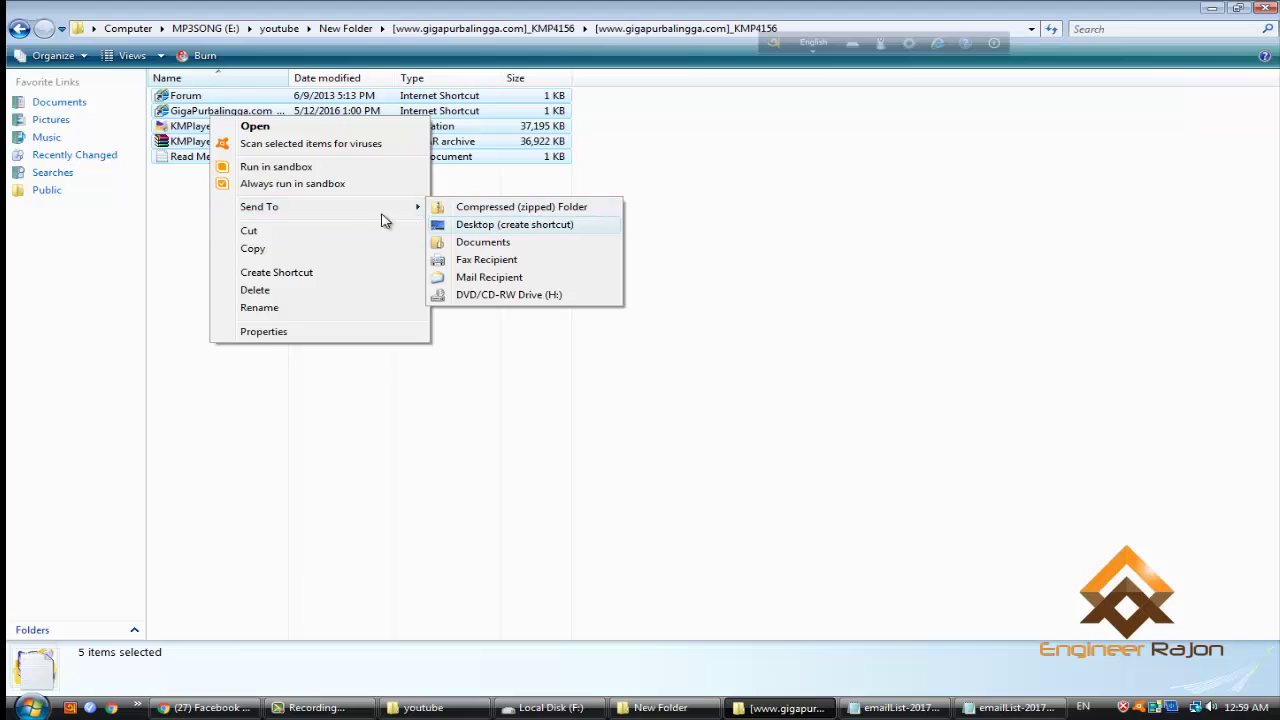
left_click(507, 212)
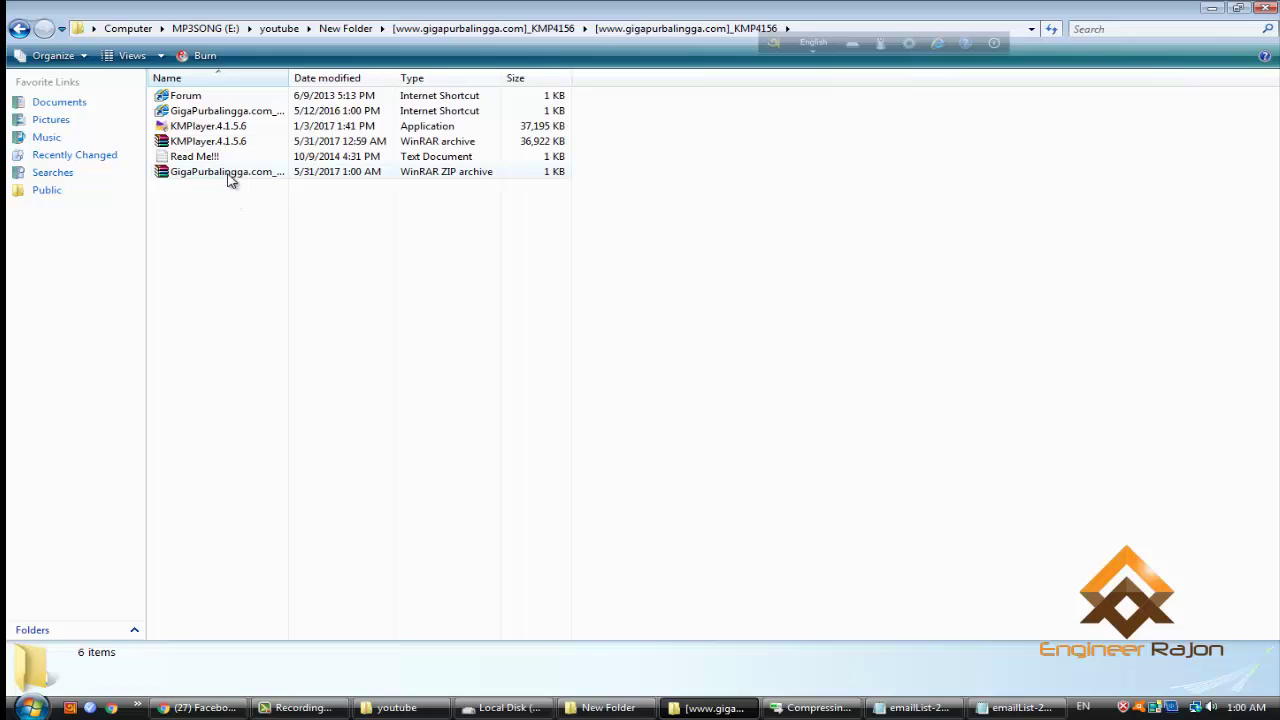
Minimize the inner KMP4156 folder window to check the compression progress on the desktop.
left_click(727, 711)
left_click(727, 711)
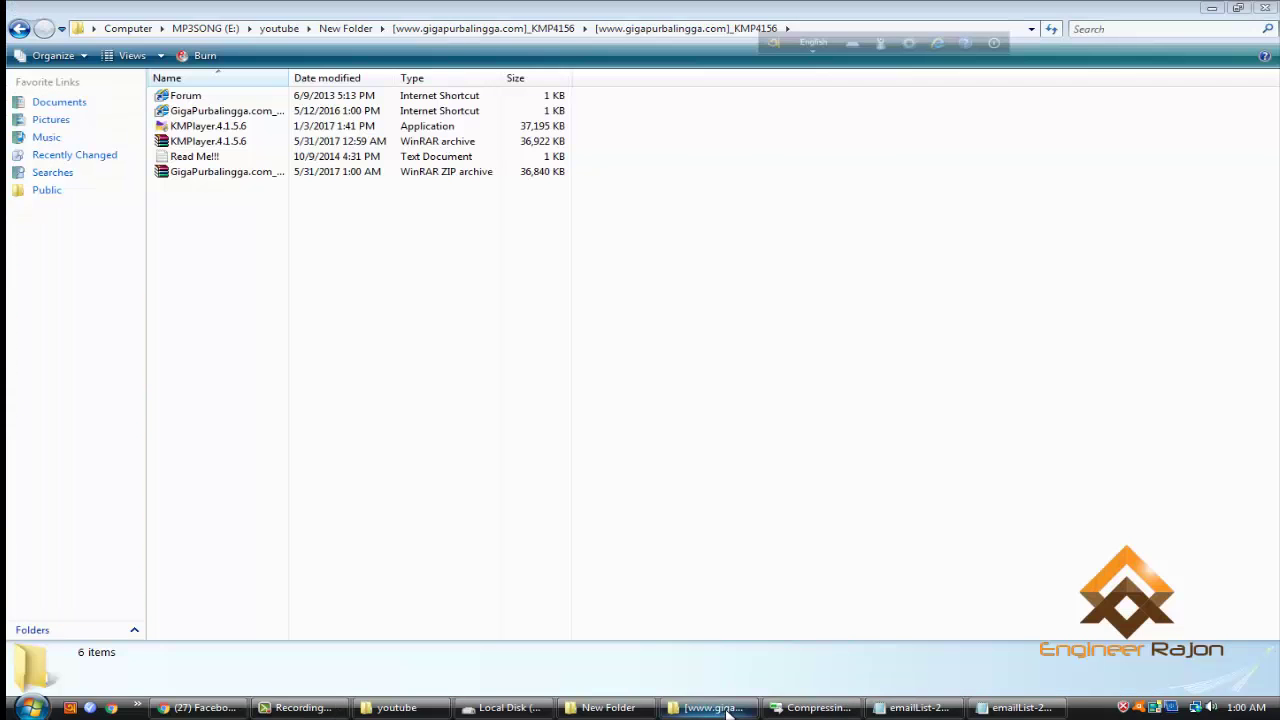
left_click(727, 711)
left_click(727, 711)
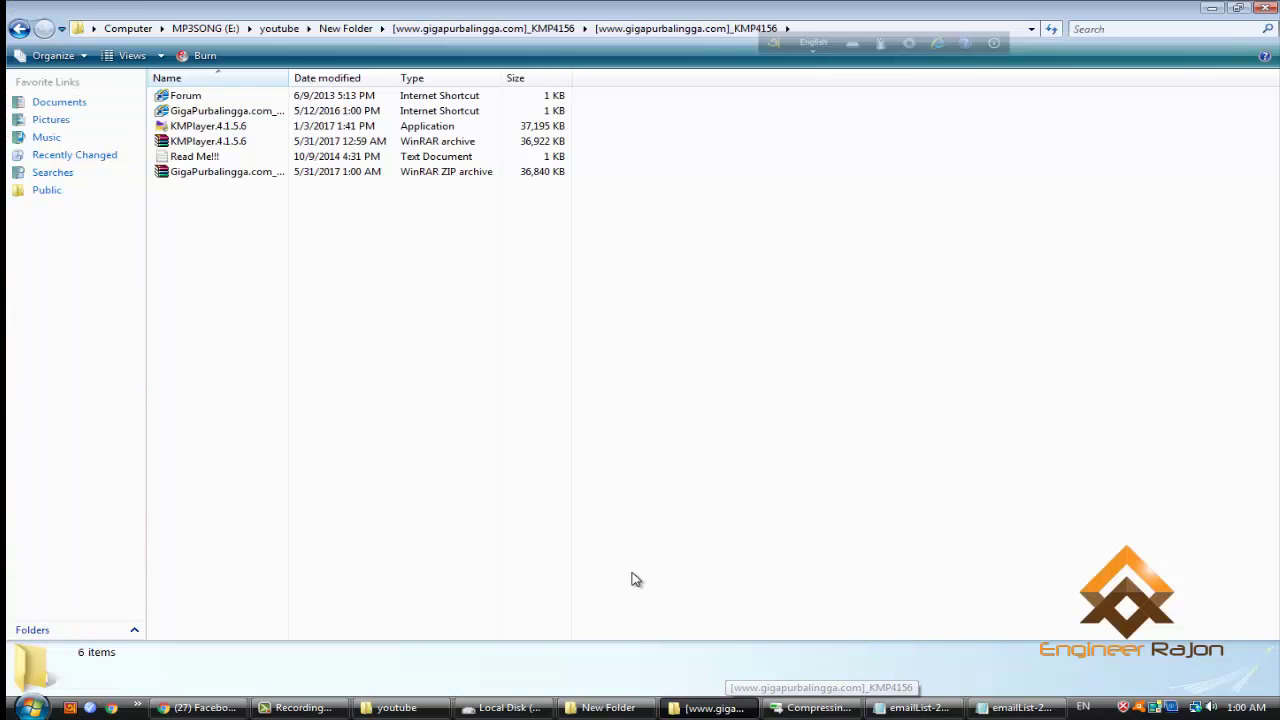
left_click(1212, 9)
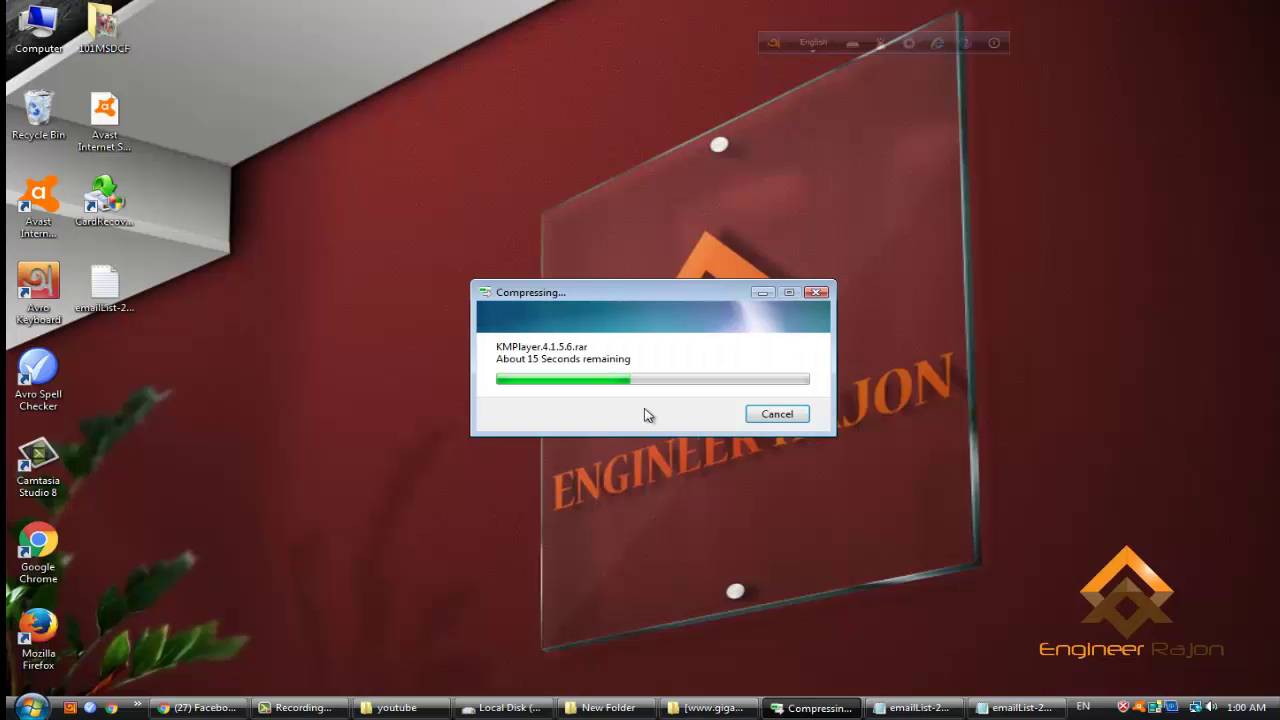
Search the installed programs for winr and launch WinRAR.
key("super")
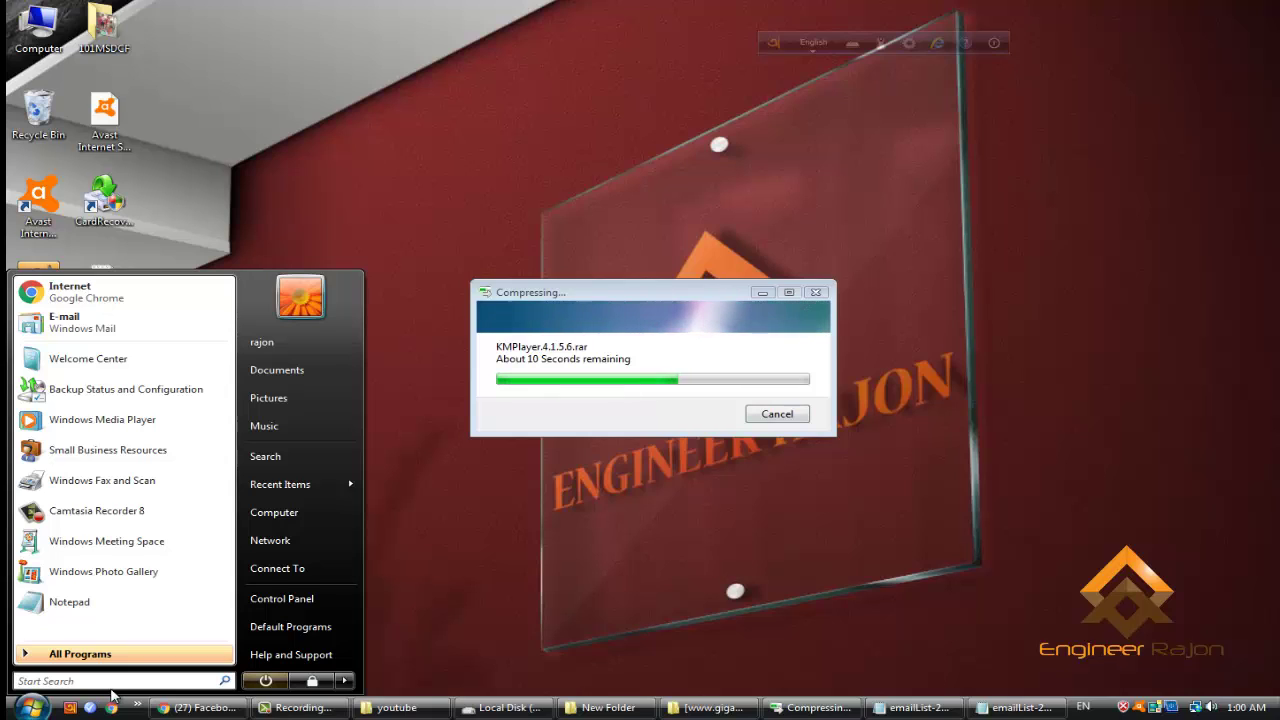
type("w")
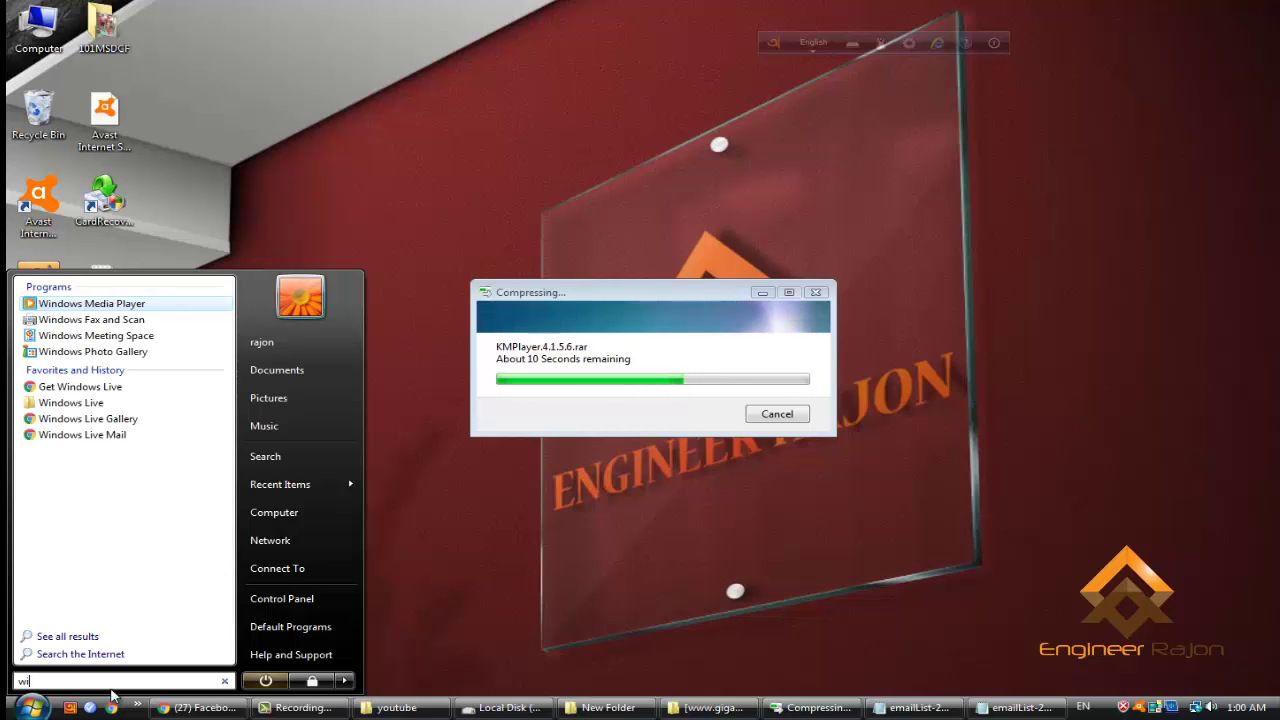
type("i")
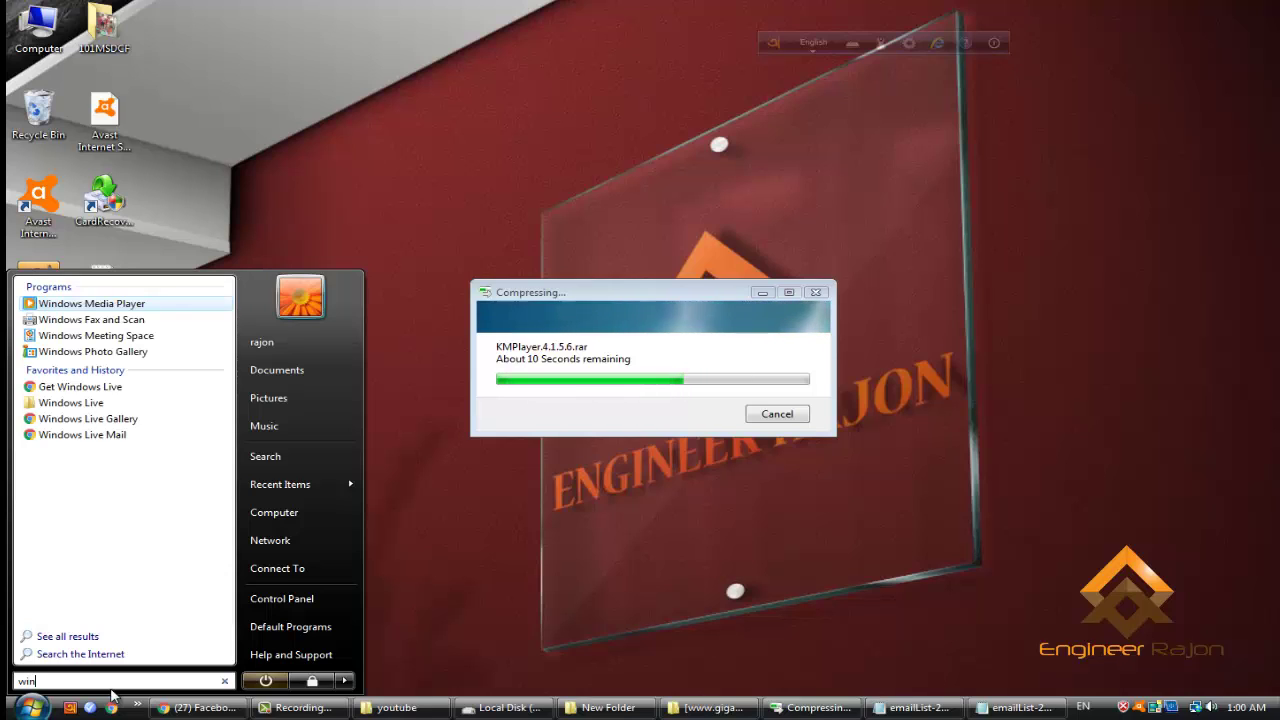
type("nr")
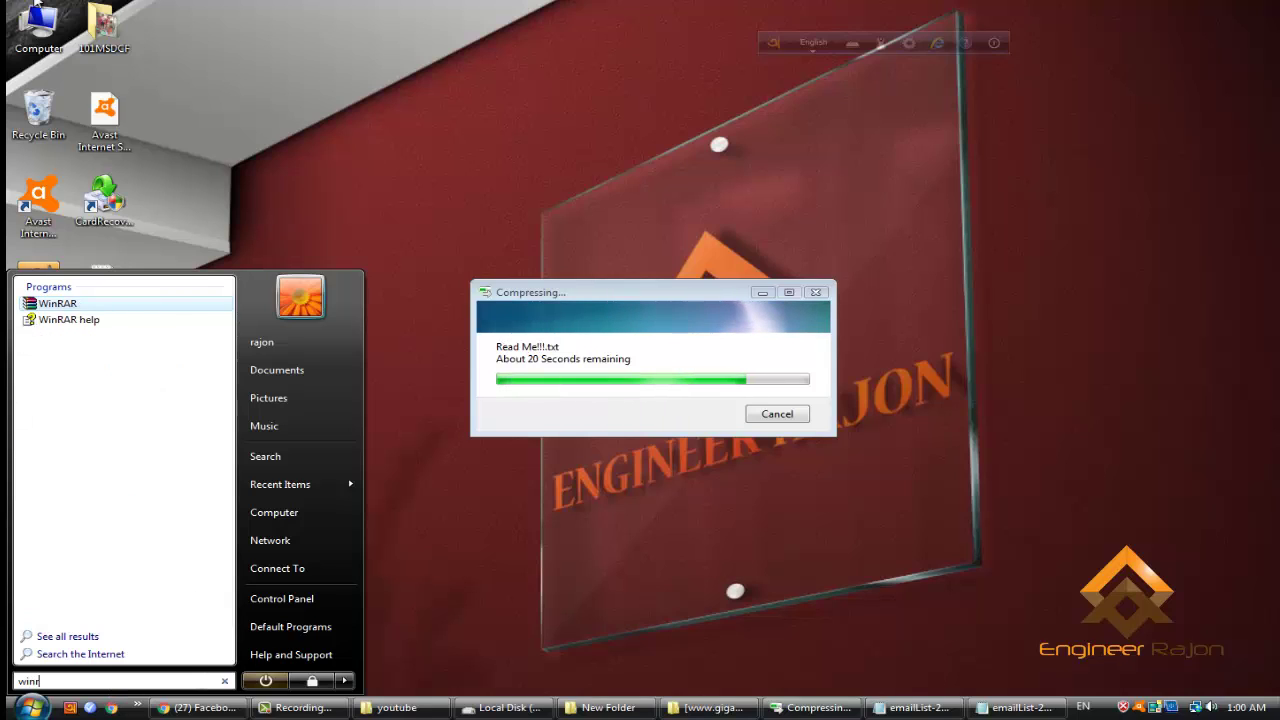
left_click(60, 304)
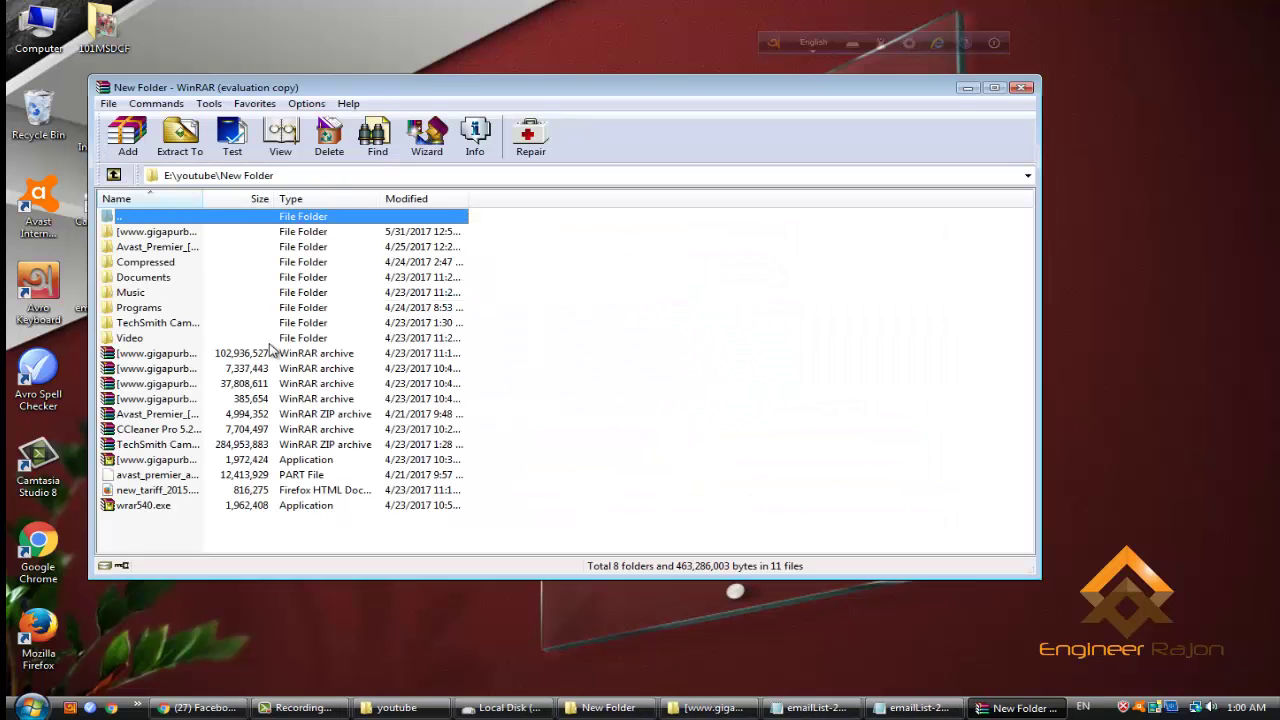
View the new archive settings for New Folder without creating one, and try to extract with no file selected.
left_click(128, 135)
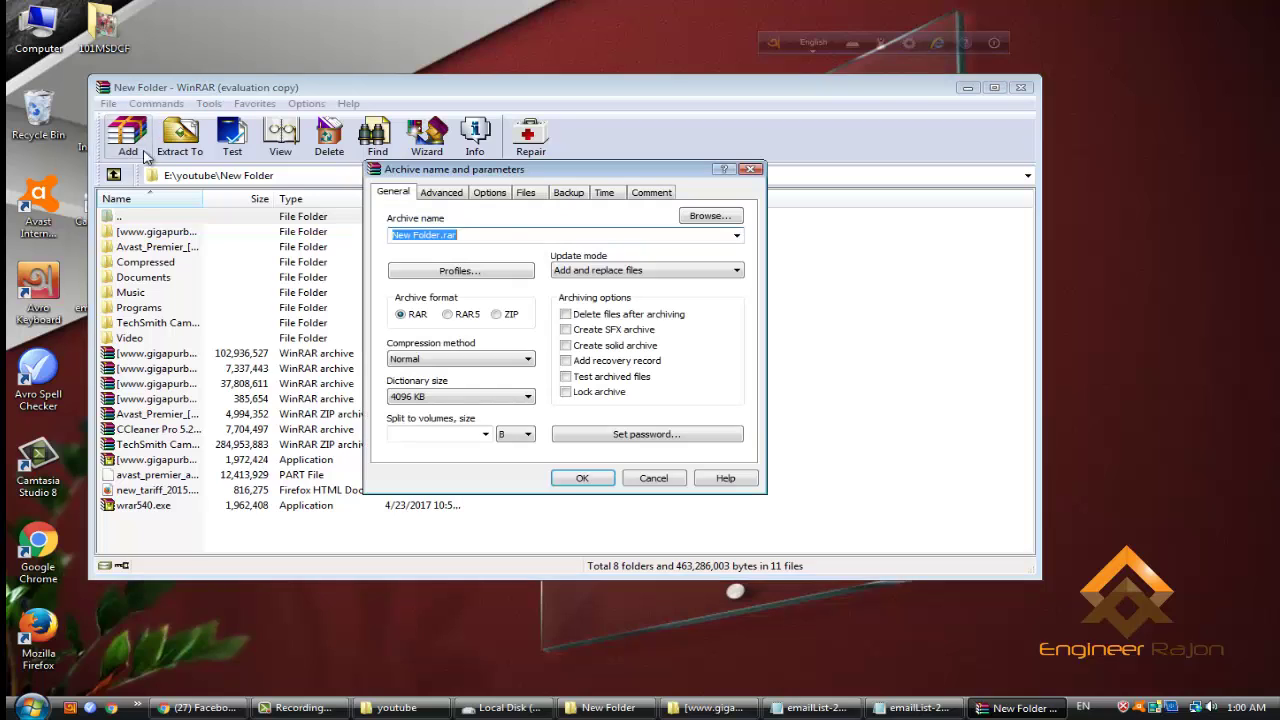
left_click(752, 169)
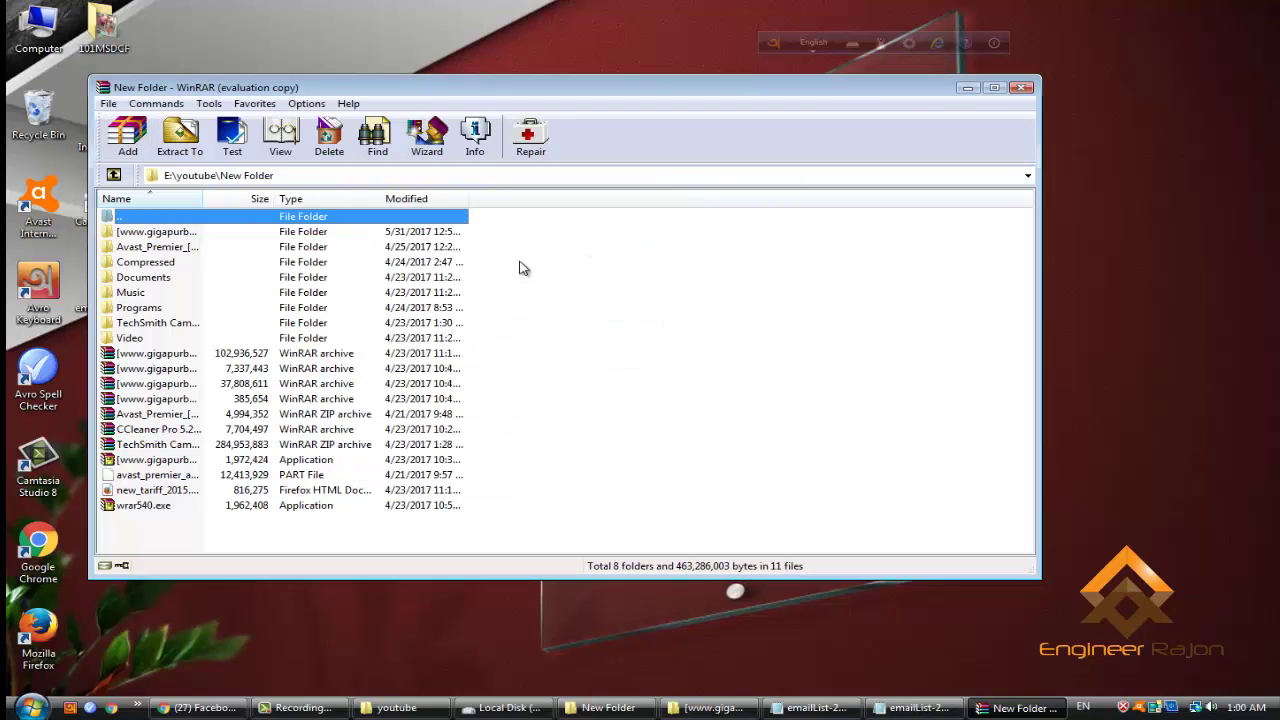
left_click(185, 148)
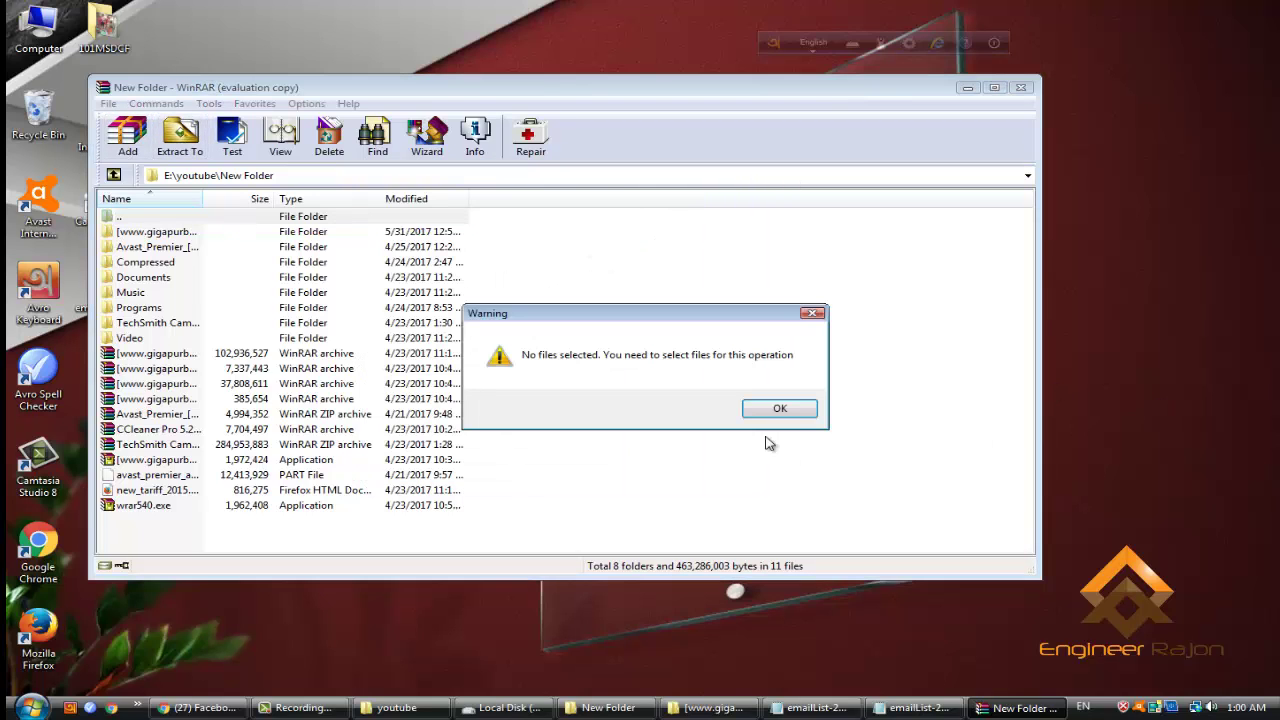
left_click(778, 408)
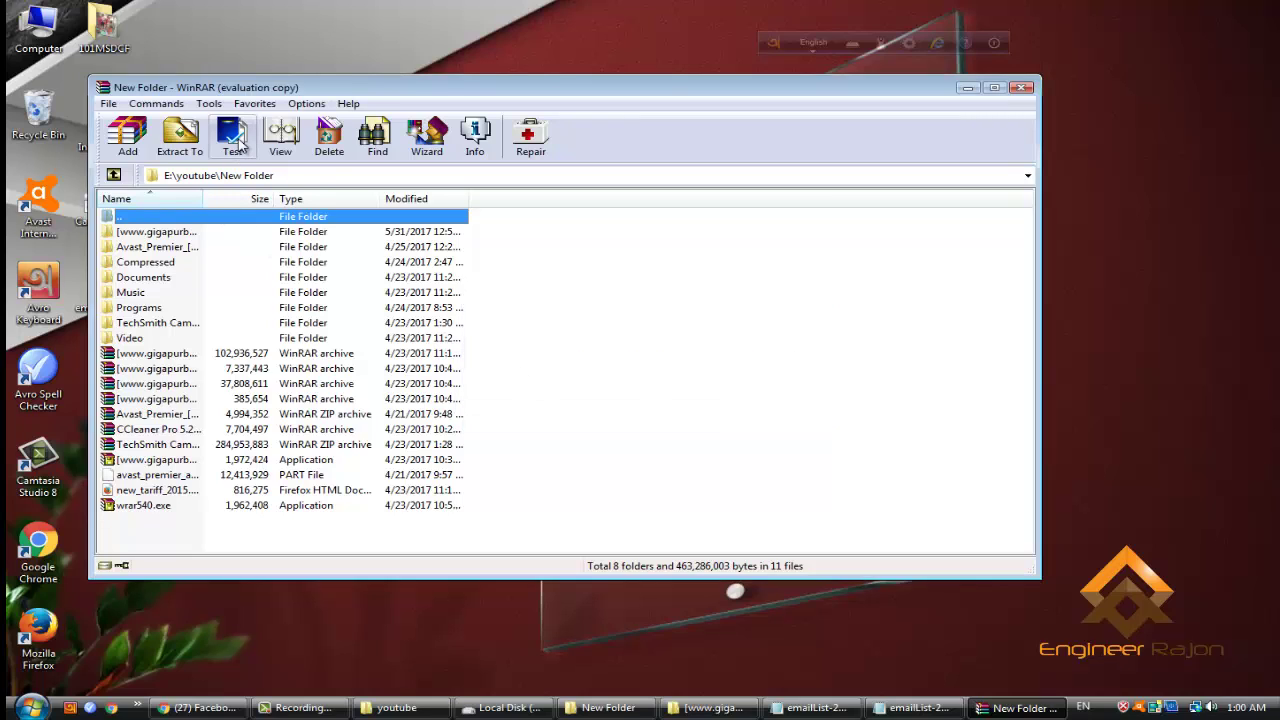
Go up to the E:\youtube folder in WinRAR and open the default password settings, accepting them with blank fields.
double_click(289, 216)
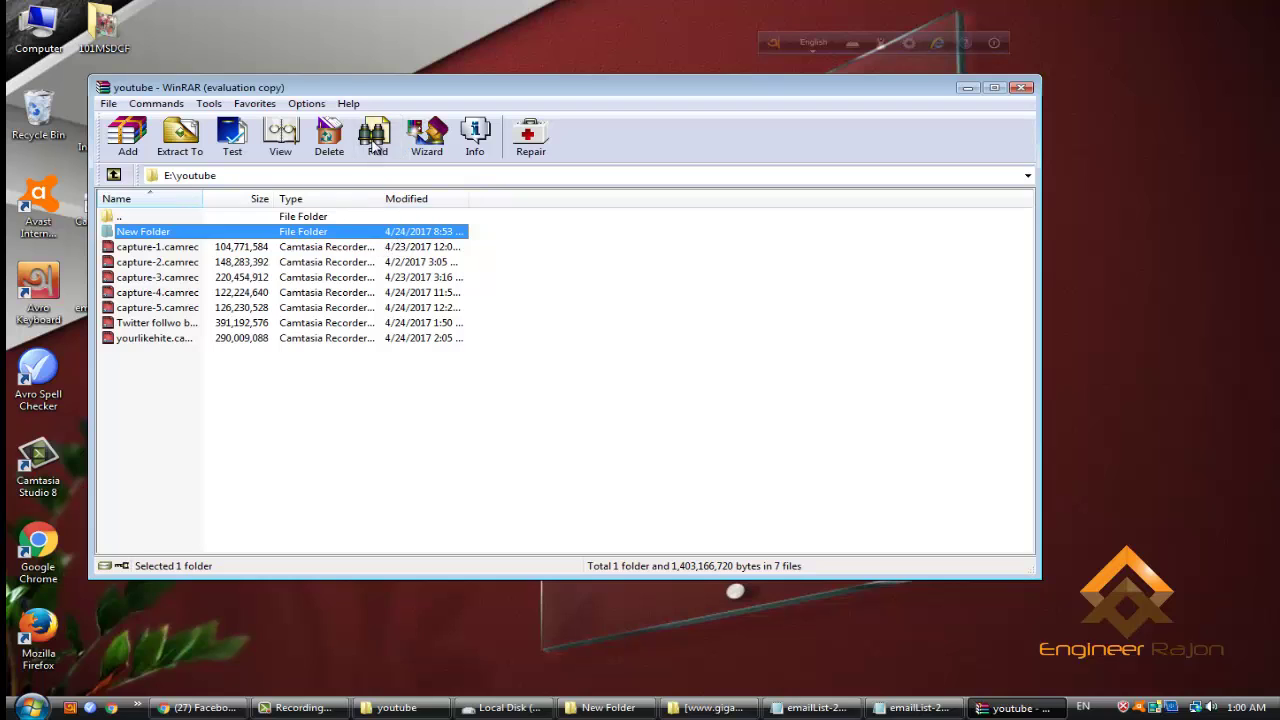
left_click(254, 103)
mouse_move(181, 107)
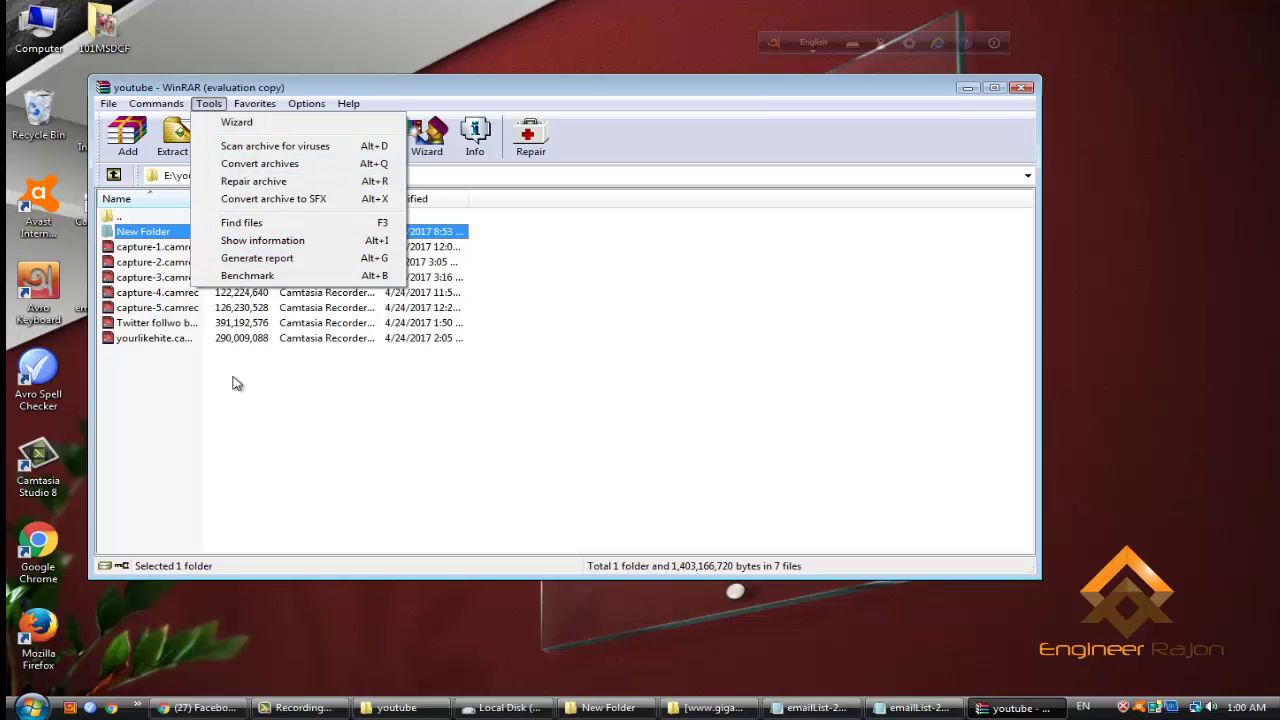
mouse_move(108, 104)
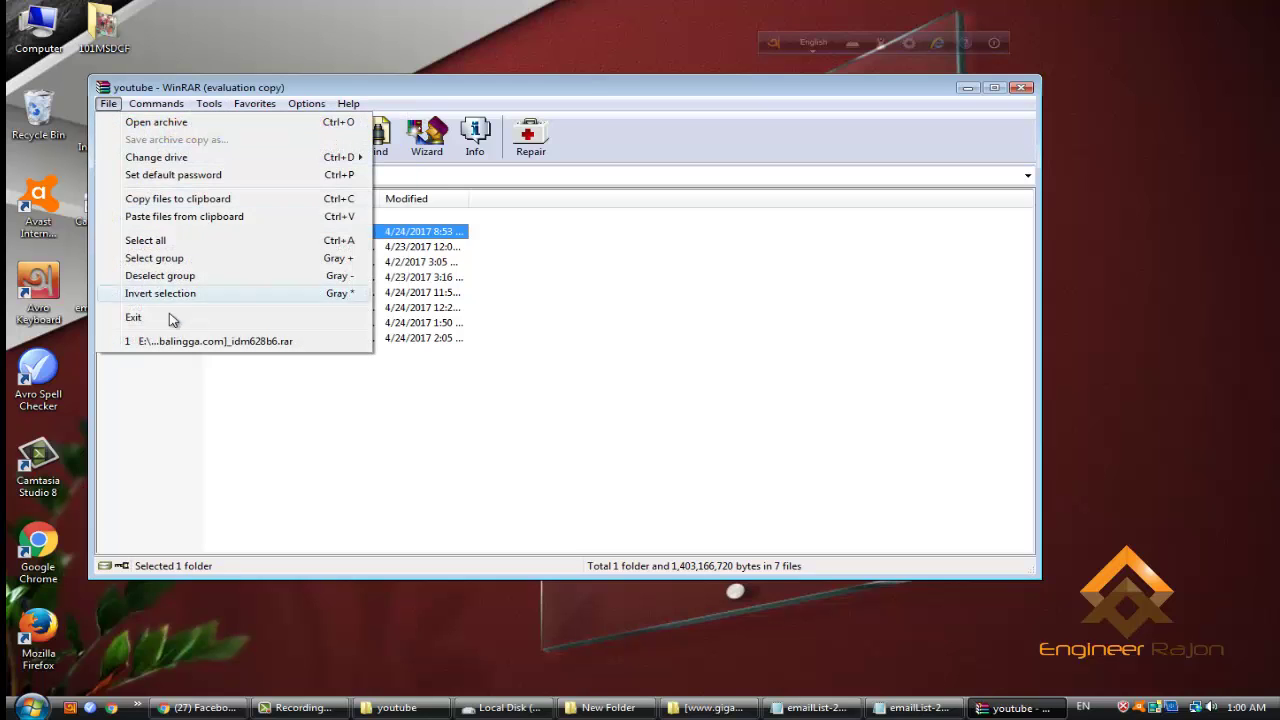
left_click(201, 179)
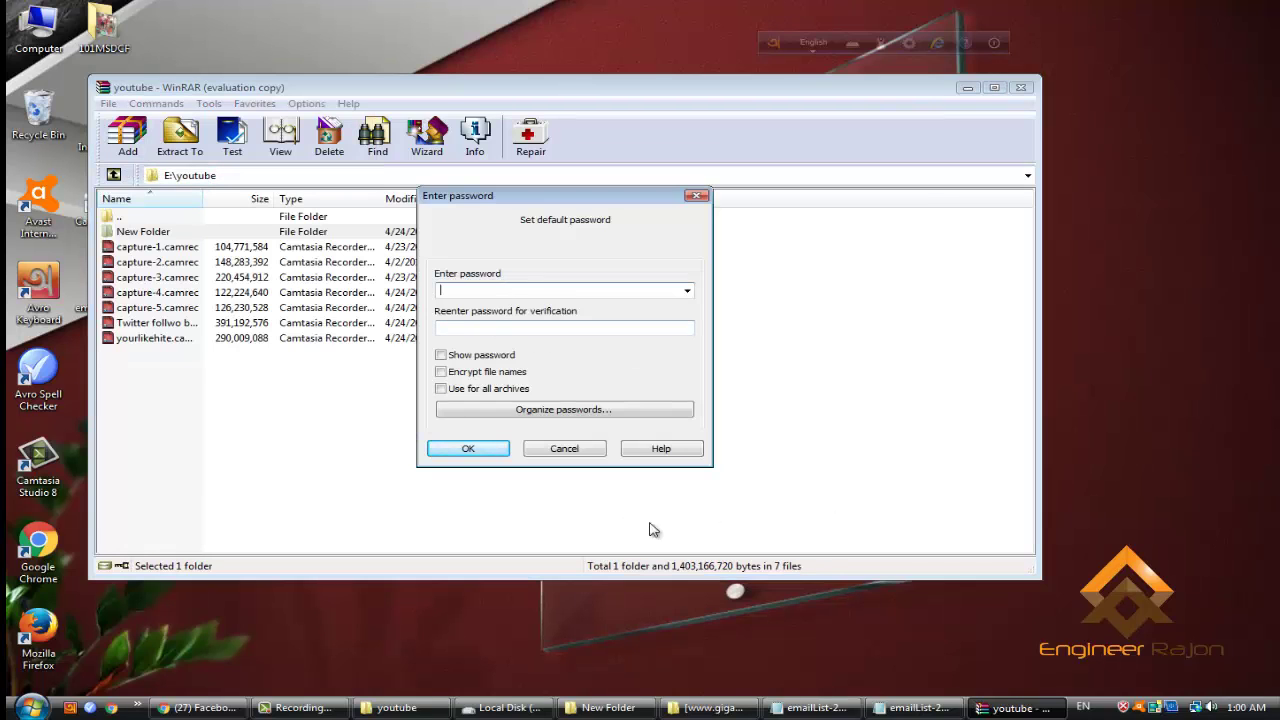
left_click(483, 452)
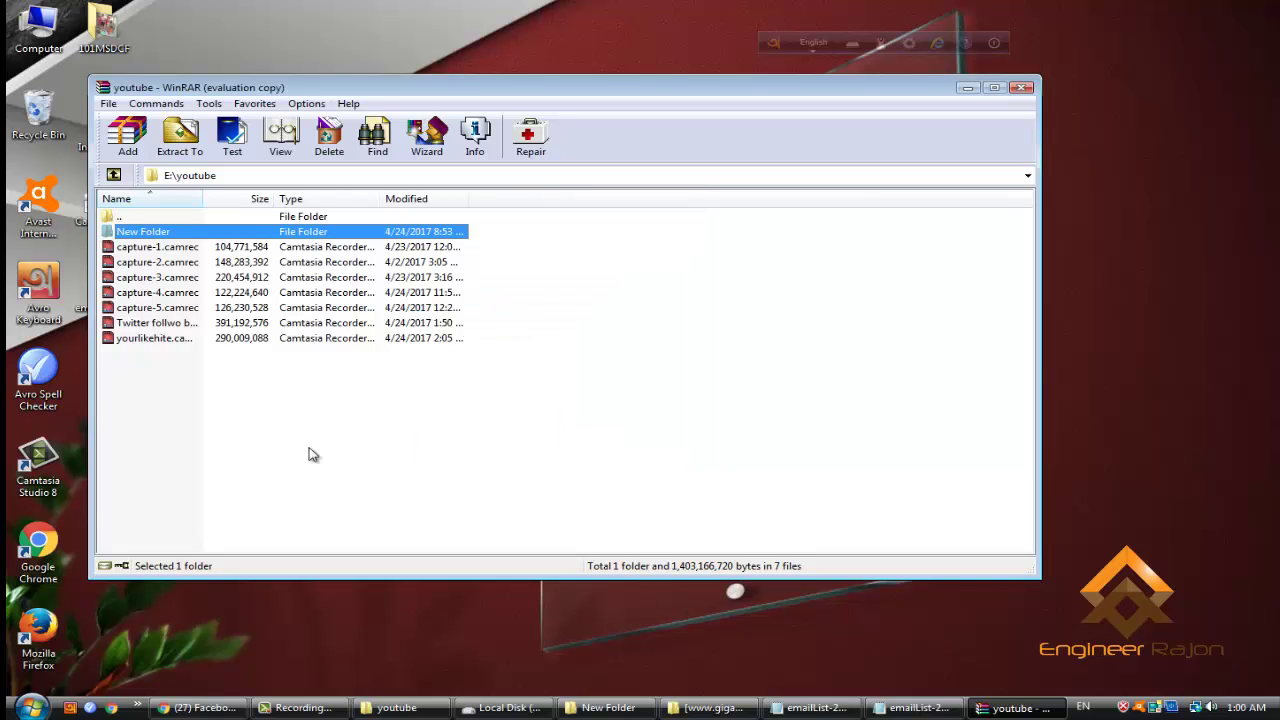
With capture-1.camrec selected, set a default archive password by entering and re-entering the password.
left_click(162, 249)
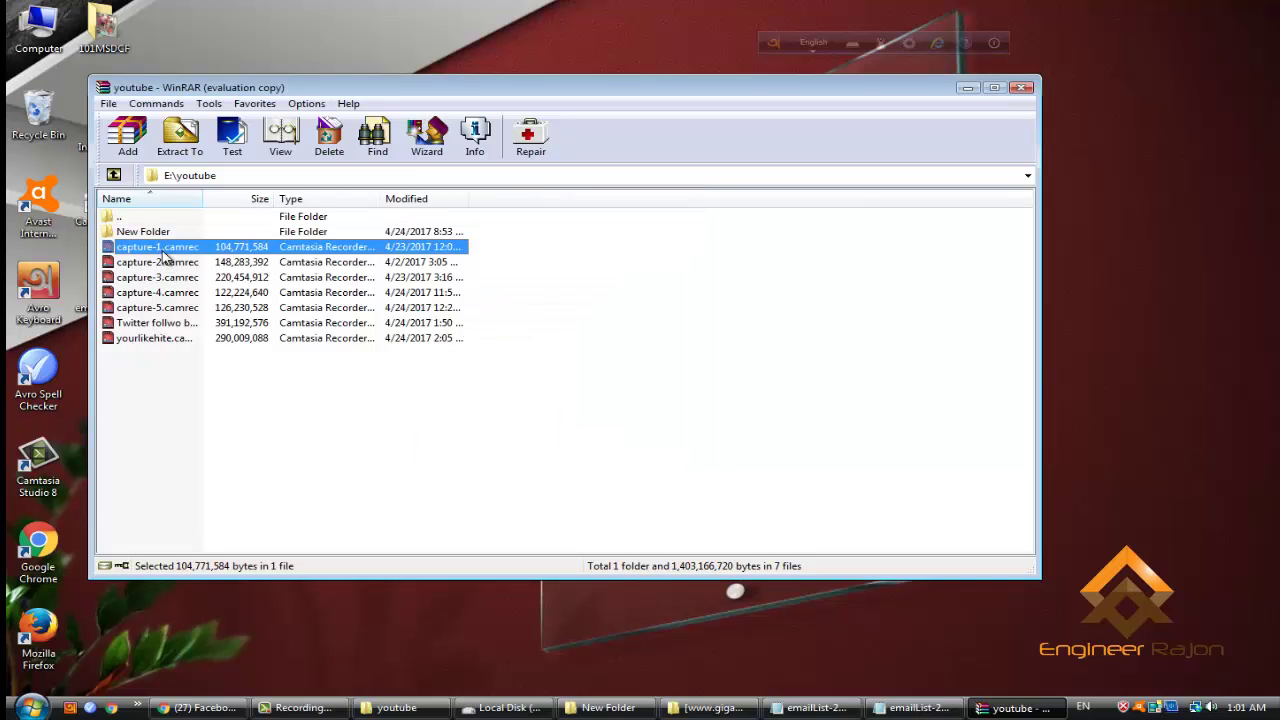
left_click(108, 103)
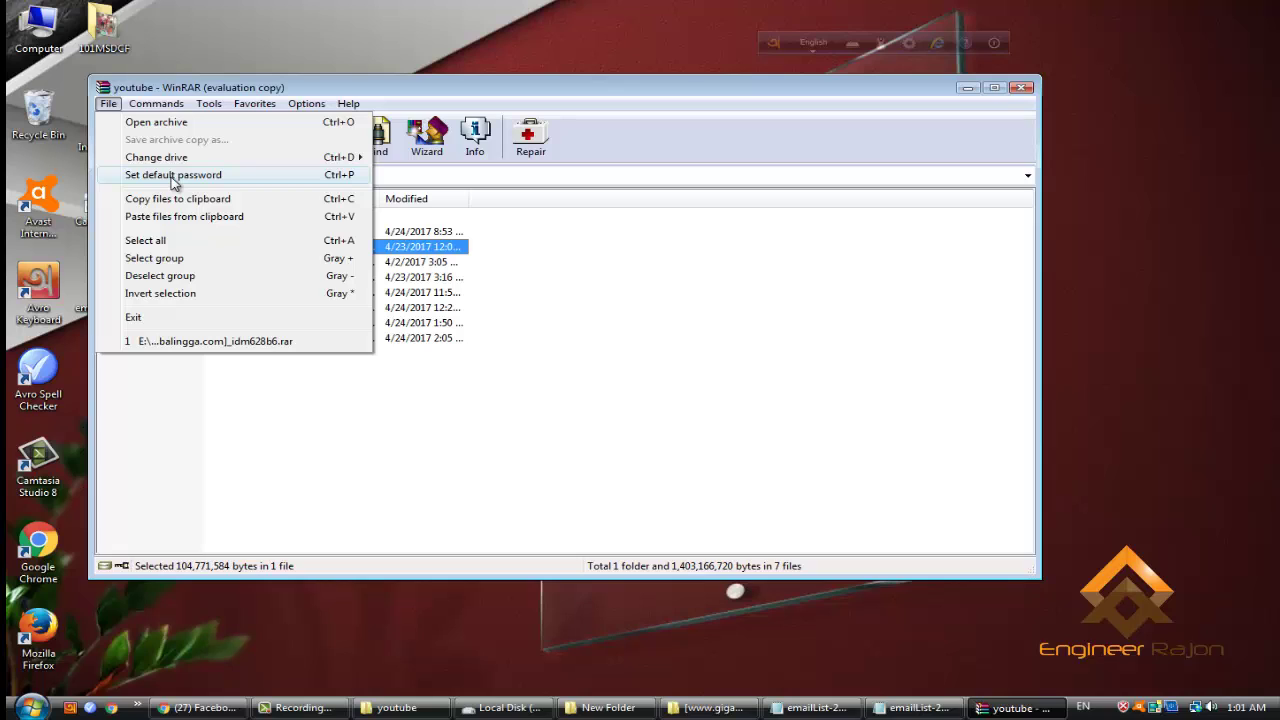
left_click(174, 176)
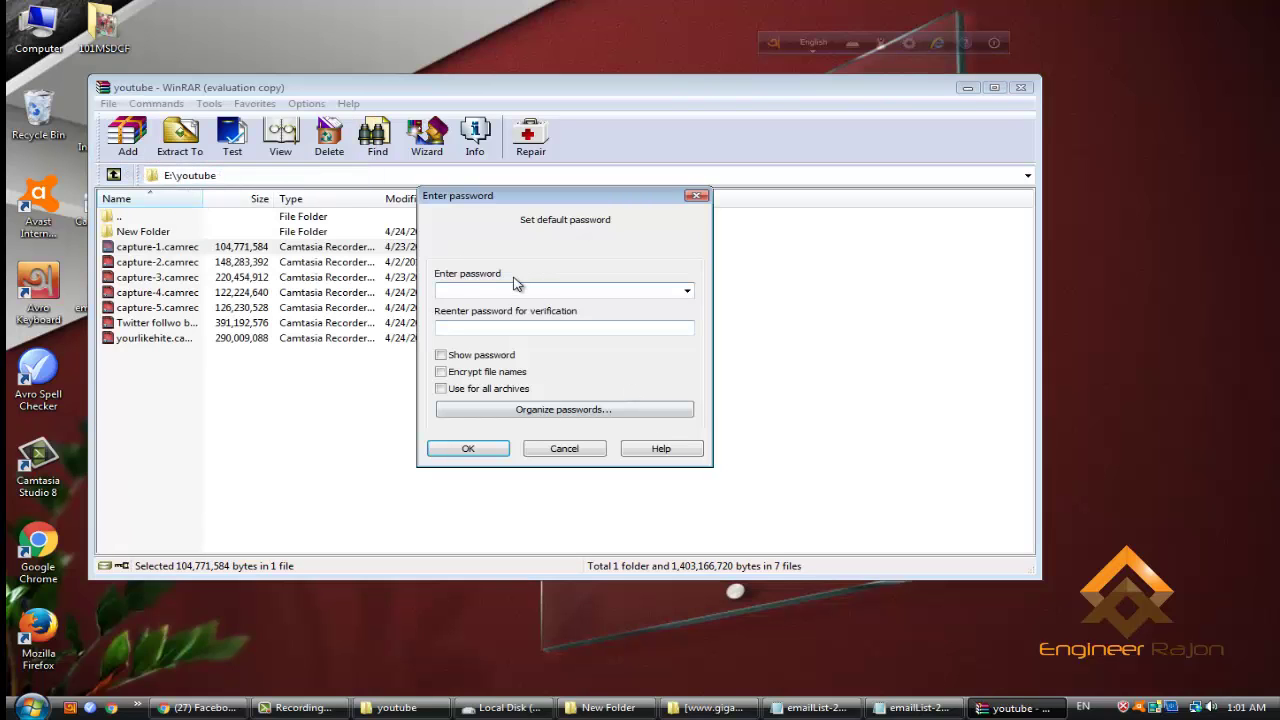
type("a")
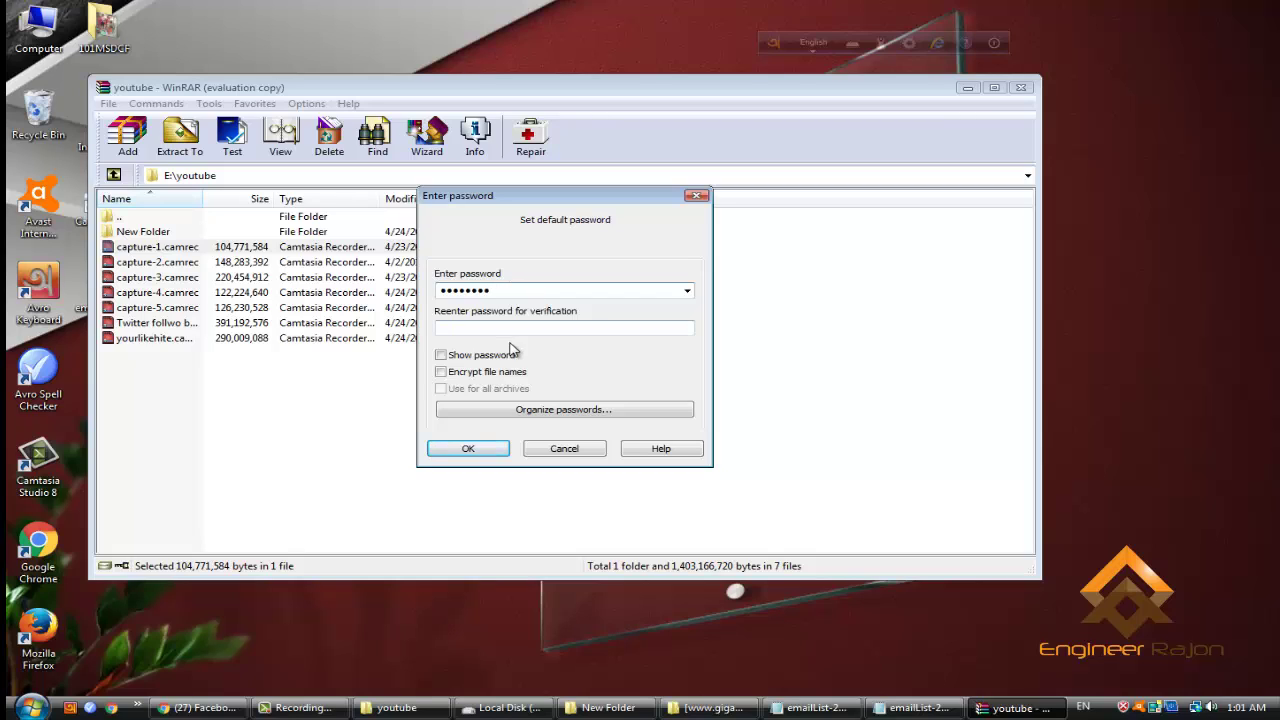
left_click(510, 328)
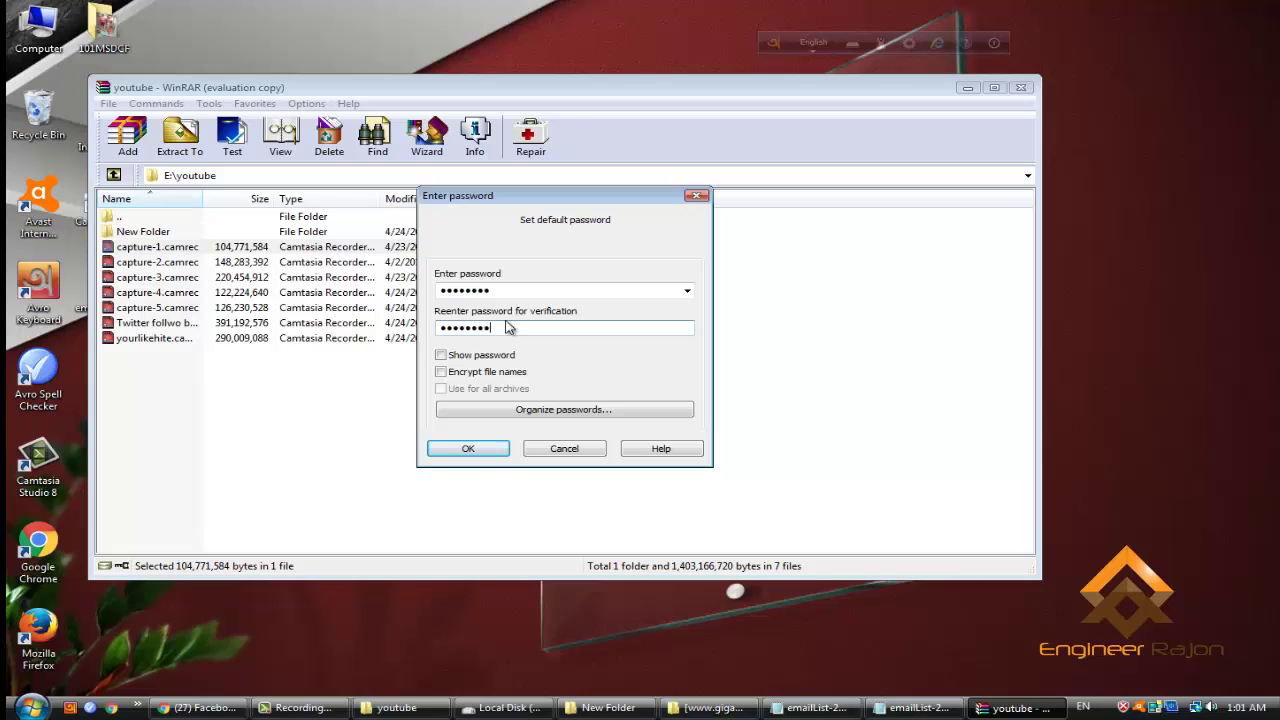
left_click(470, 450)
left_click(366, 450)
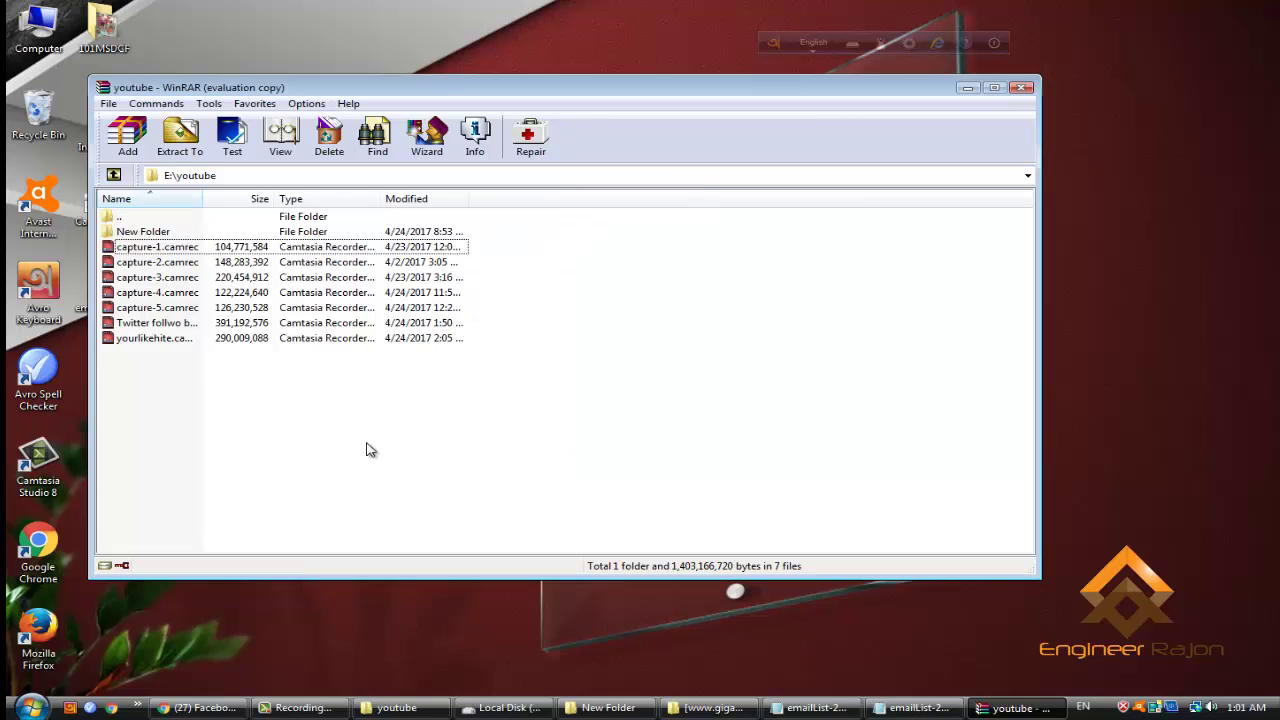
Open capture-1.camrec from the WinRAR file list, dismiss the Camtasia Studio dialog, and close WinRAR.
left_click(168, 250)
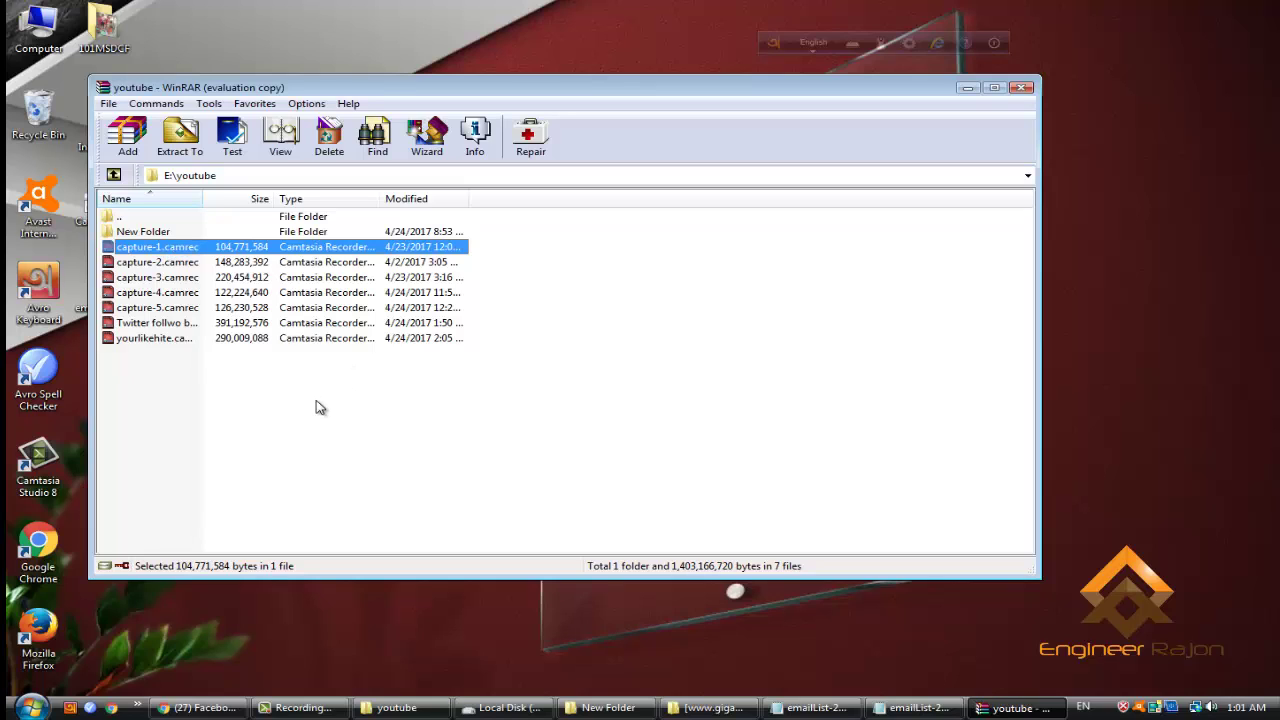
key("Return")
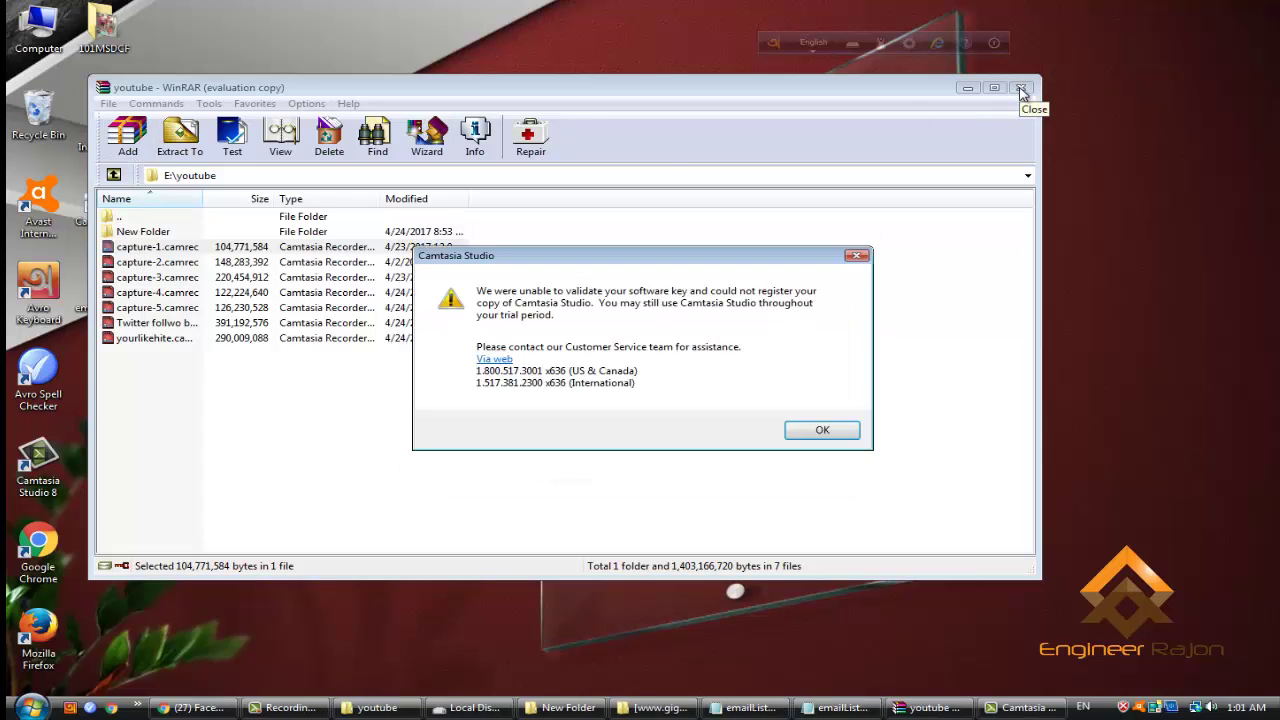
left_click(857, 255)
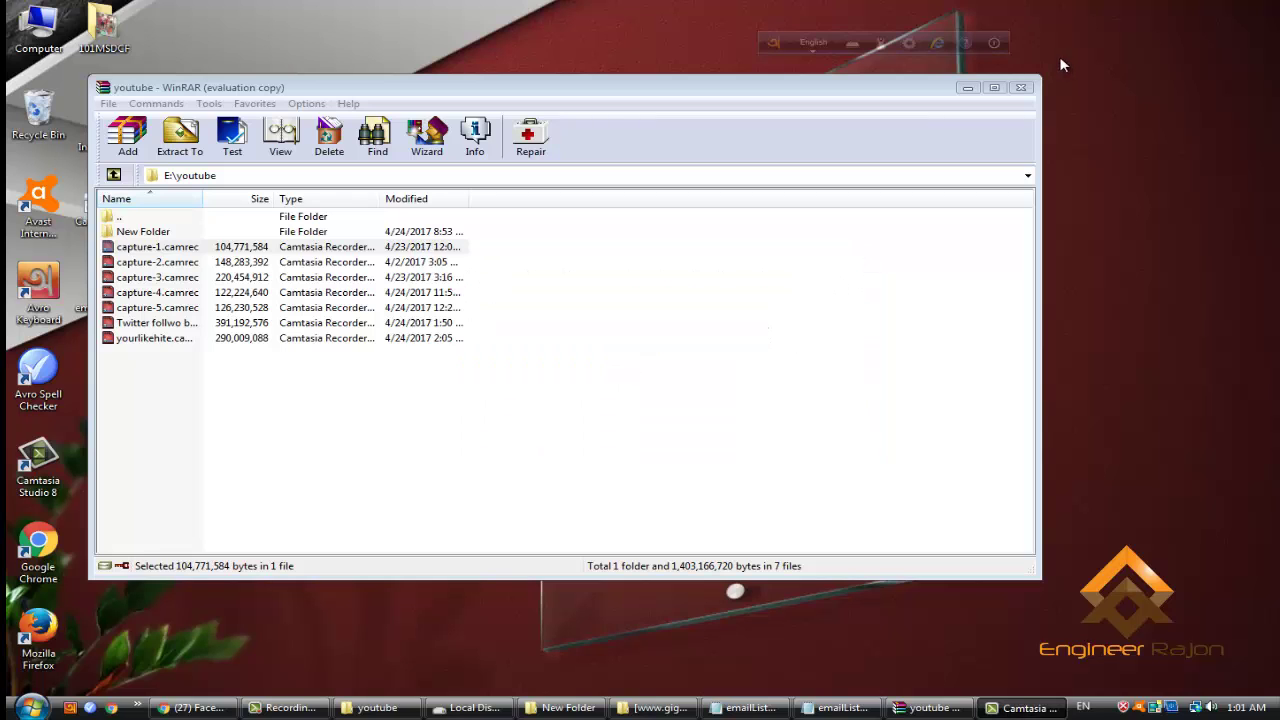
left_click(1020, 87)
Browse from Computer to the youtube folder on the MP3SONG (E:) drive.
double_click(38, 25)
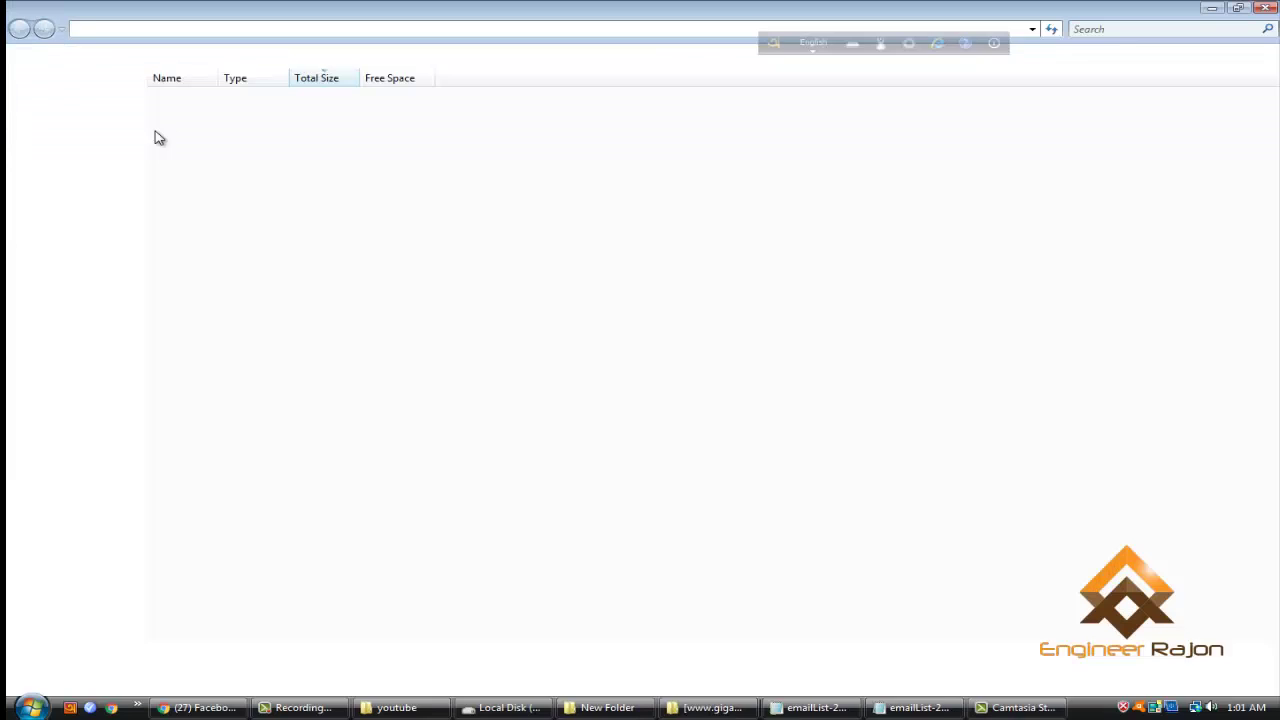
double_click(850, 198)
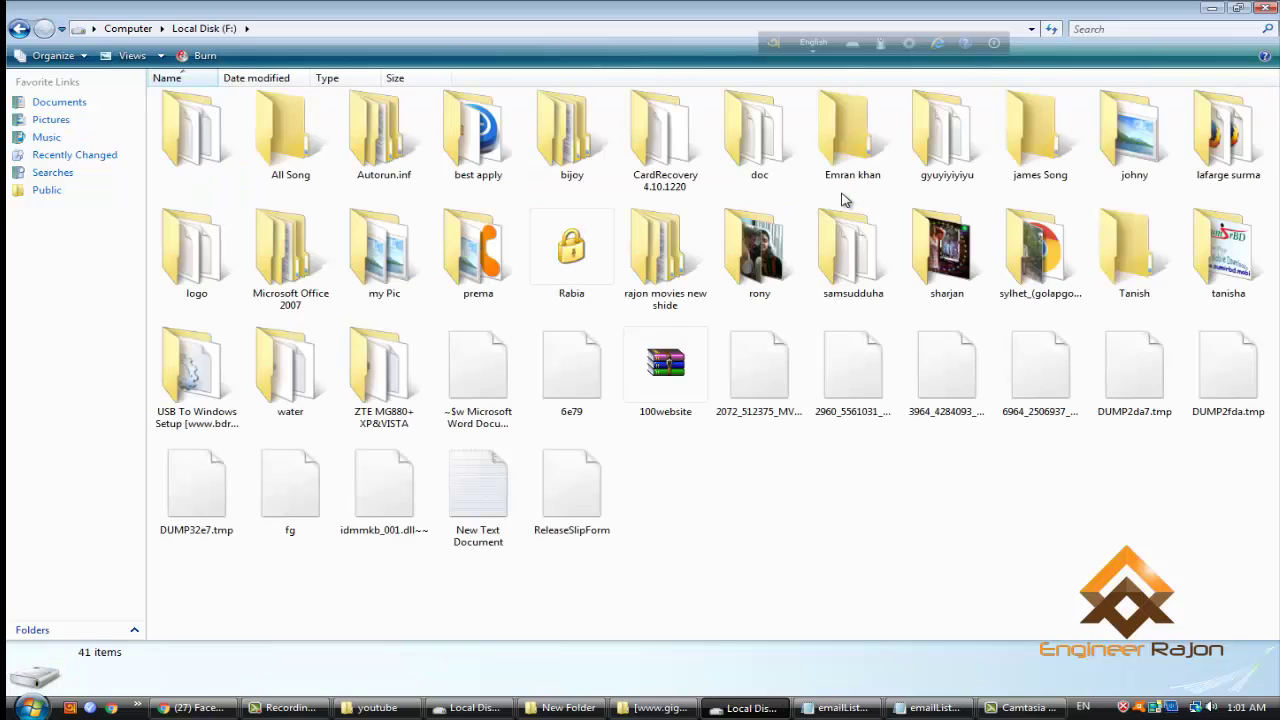
left_click(19, 28)
double_click(712, 190)
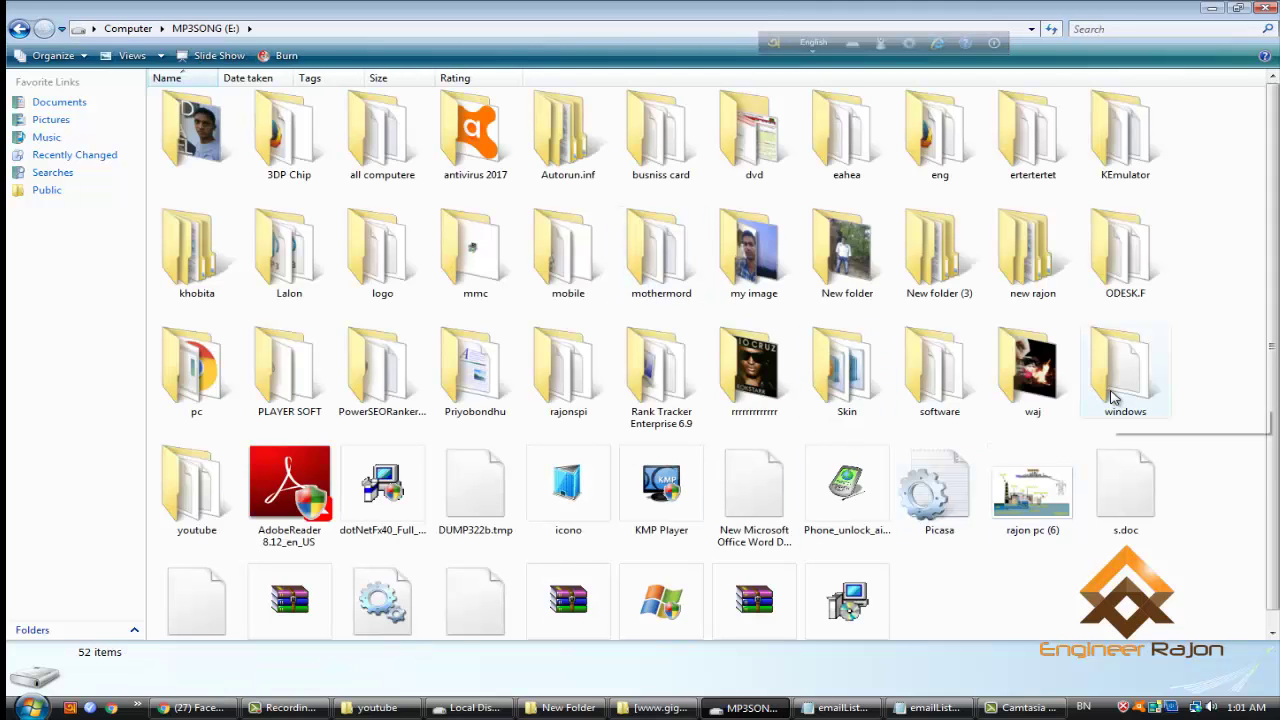
double_click(197, 487)
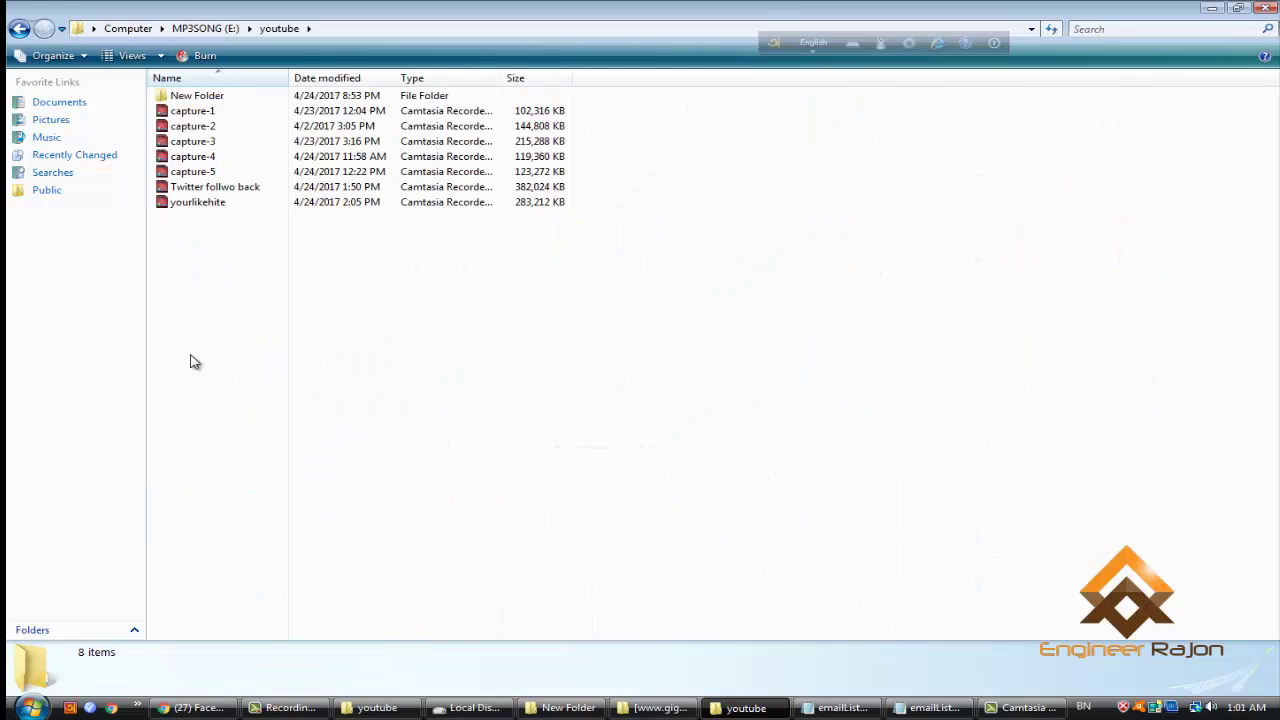
right_click(193, 110)
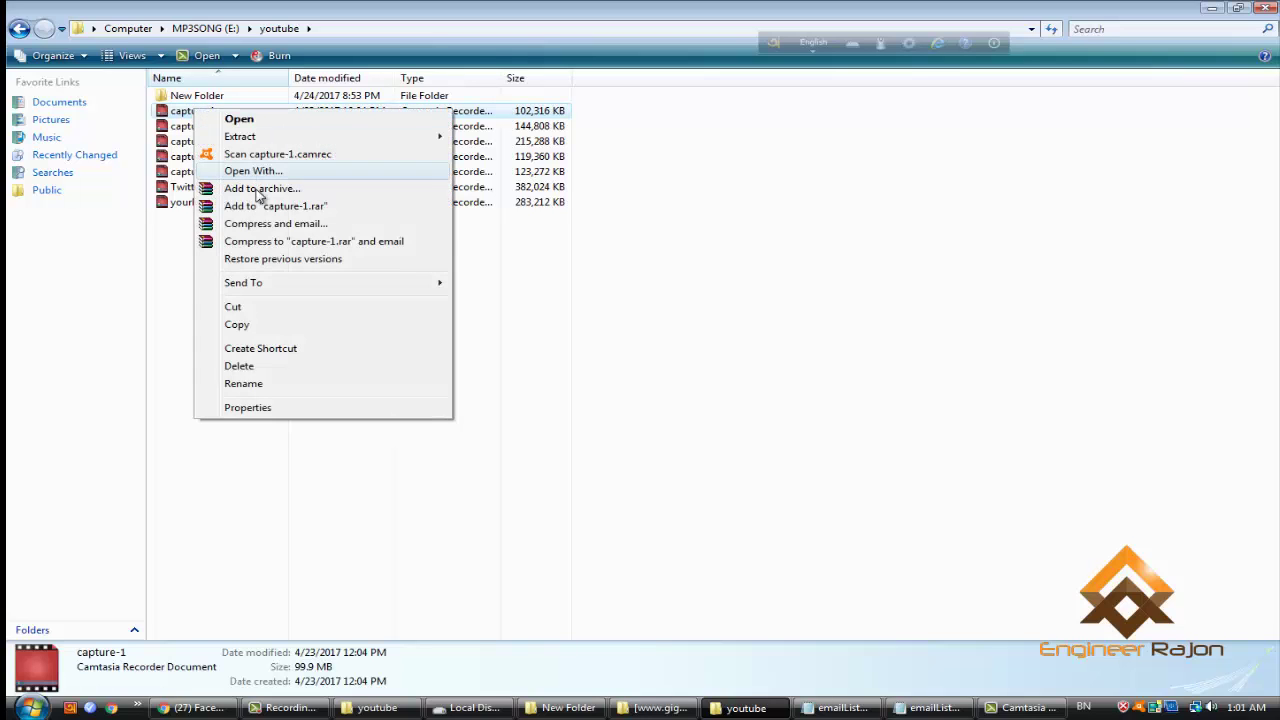
mouse_move(280, 289)
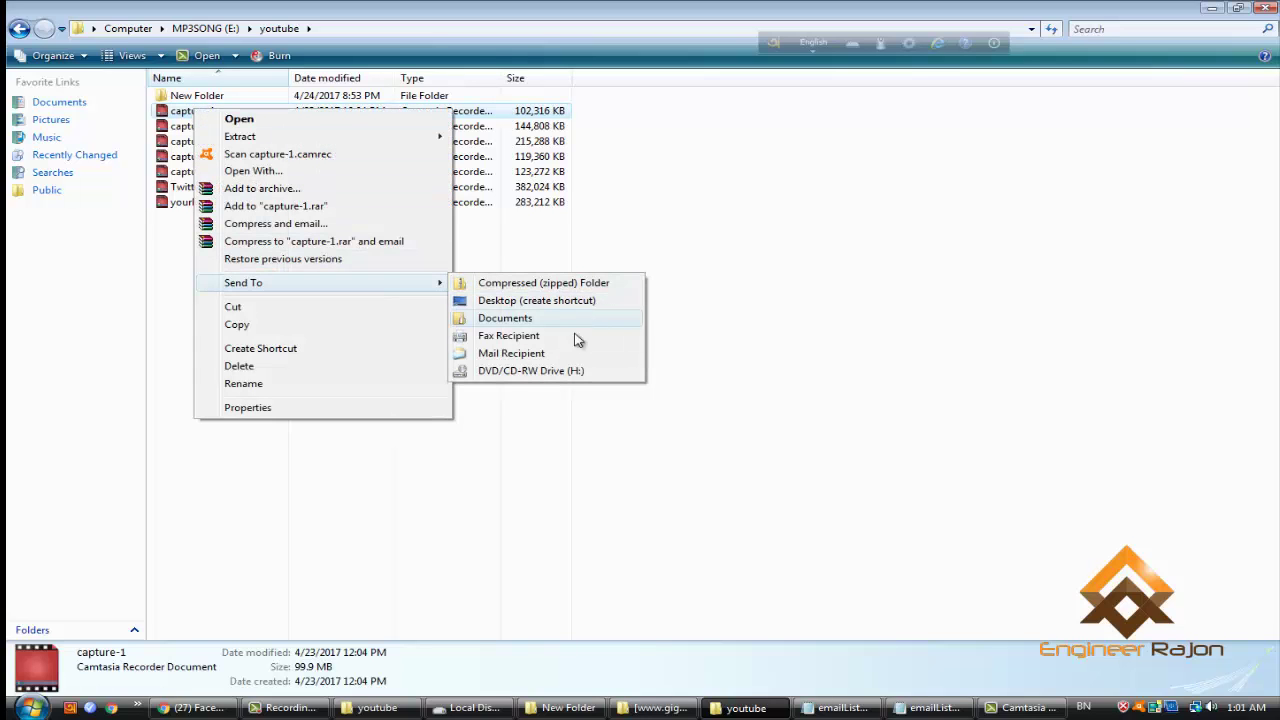
left_click(770, 361)
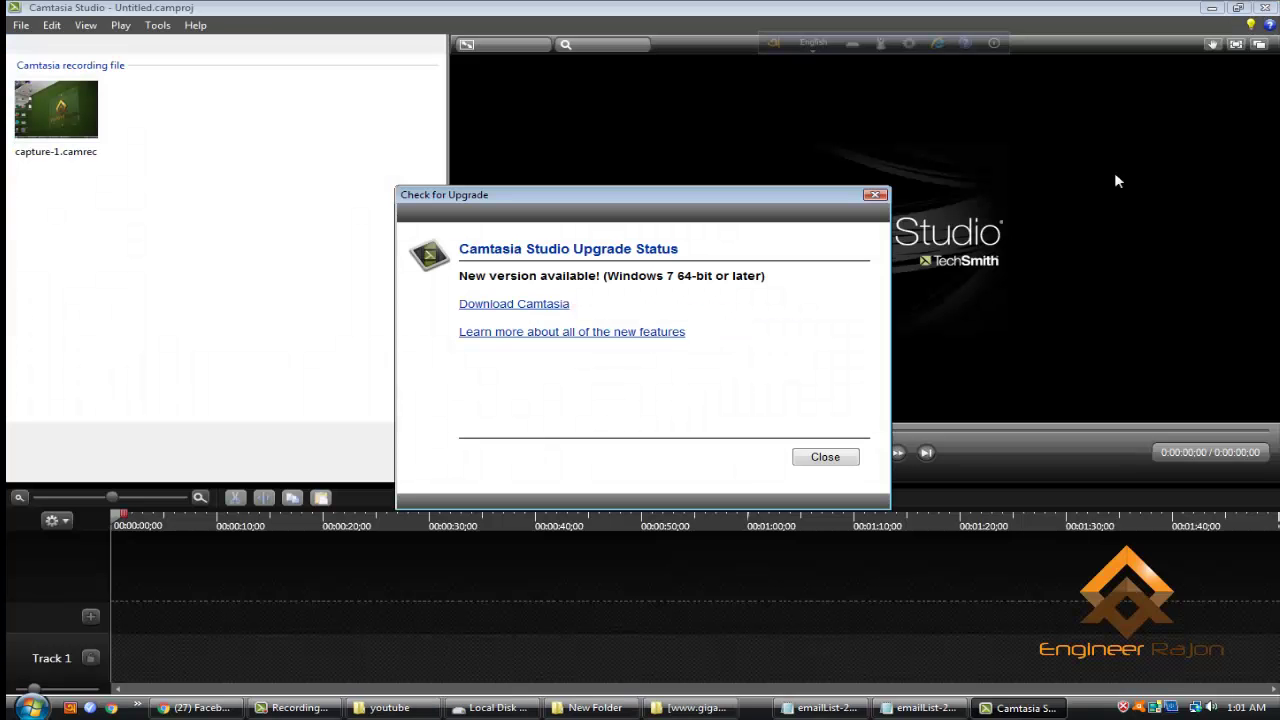
Dismiss the Camtasia Studio upgrade notice and minimize the Camtasia Studio window.
left_click(826, 458)
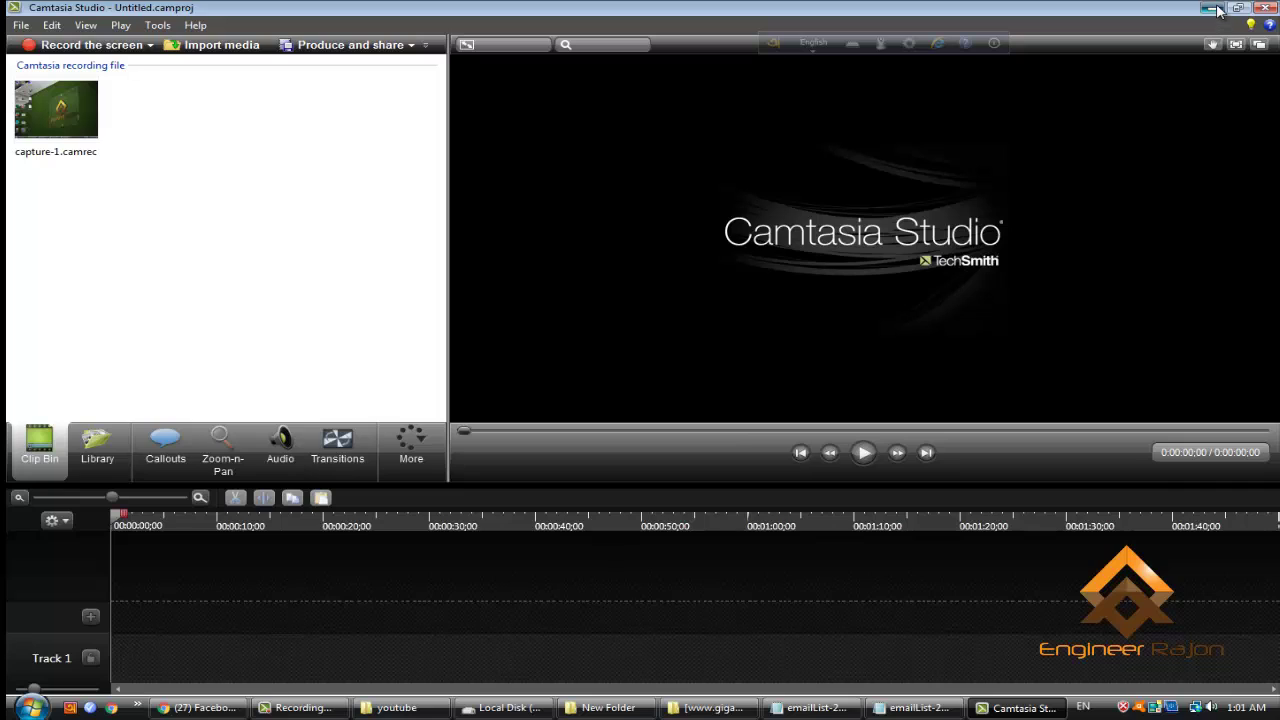
left_click(1211, 9)
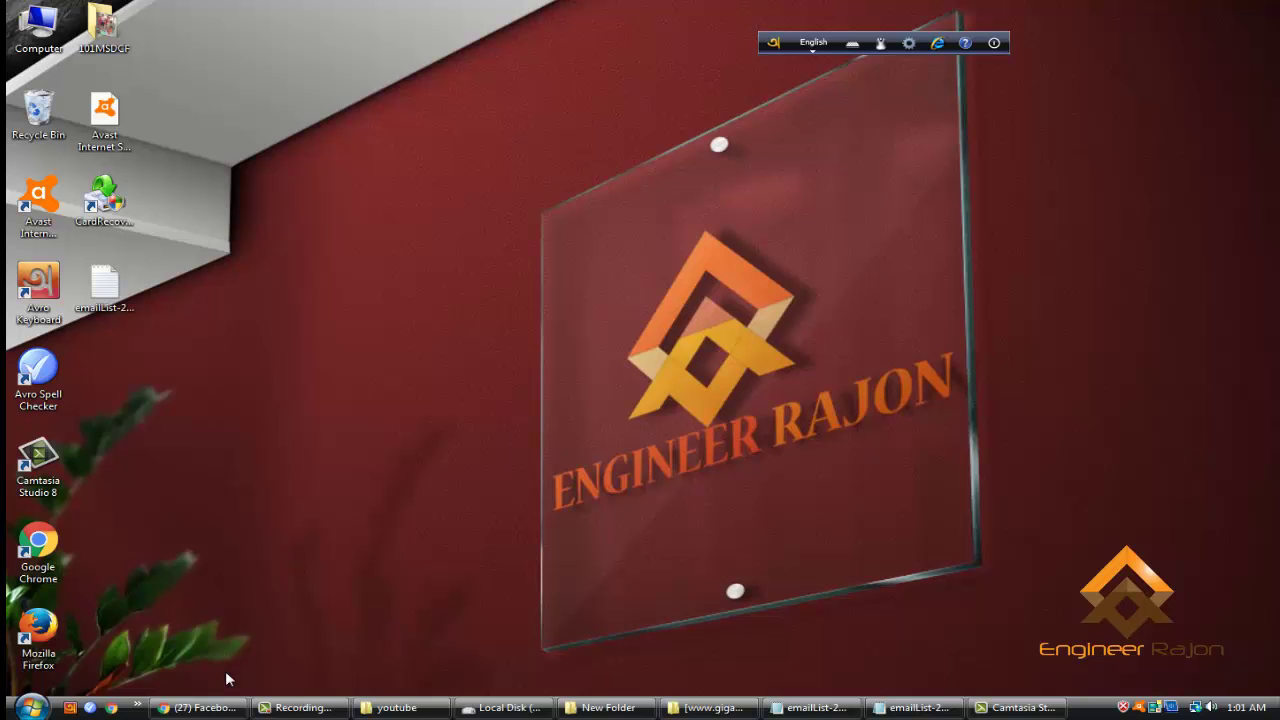
Switch to Chrome and view the YouTube channel page, looking over its uploads, created playlists and subscriptions.
left_click(200, 707)
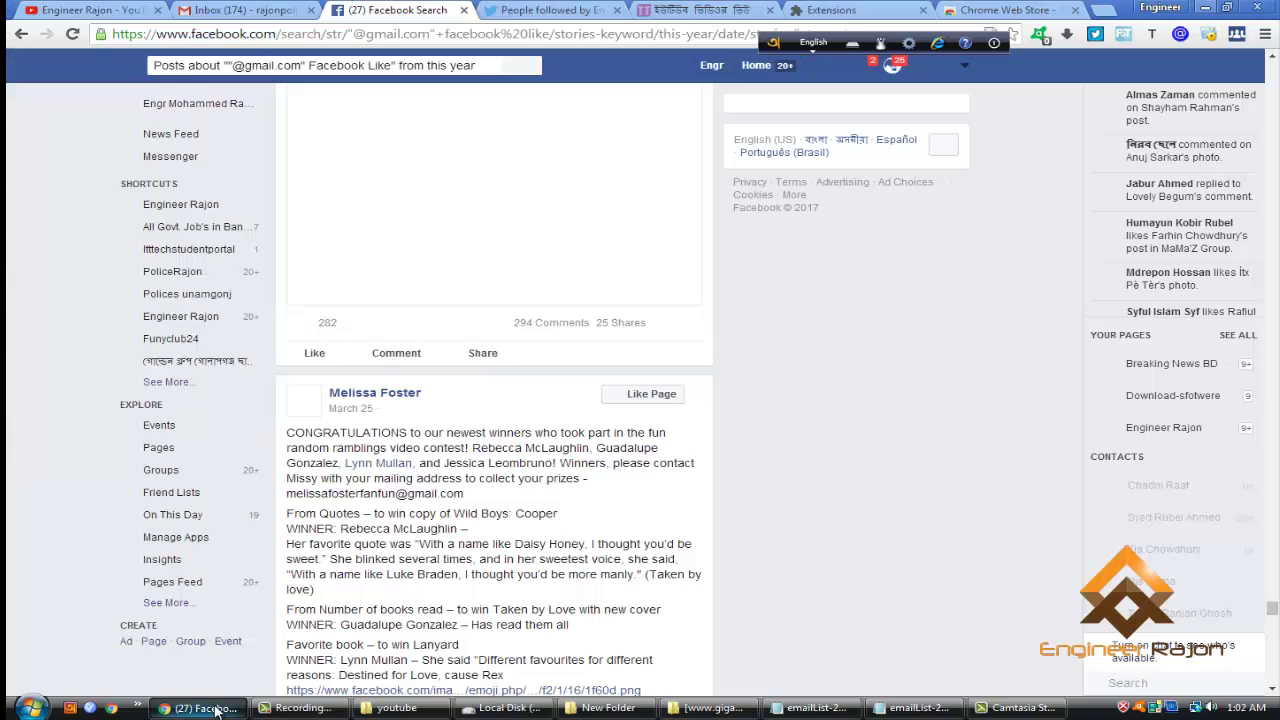
left_click(40, 9)
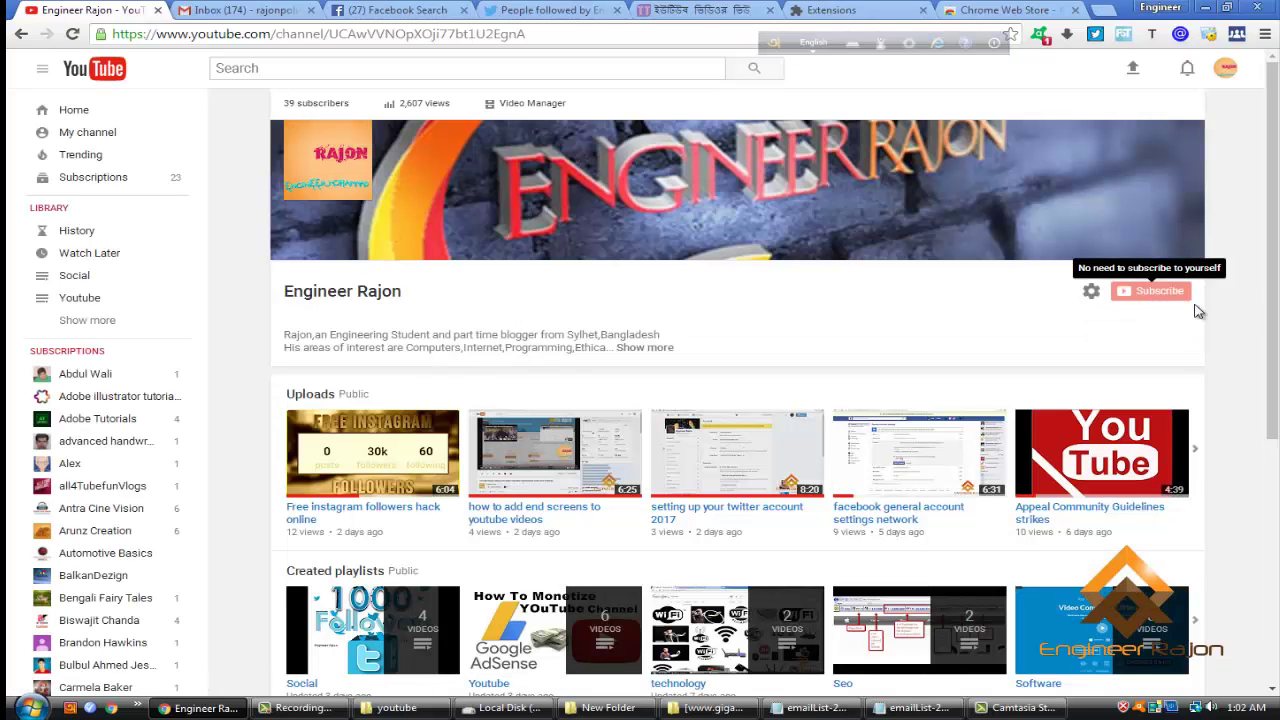
scroll(505, 355, "down", 3)
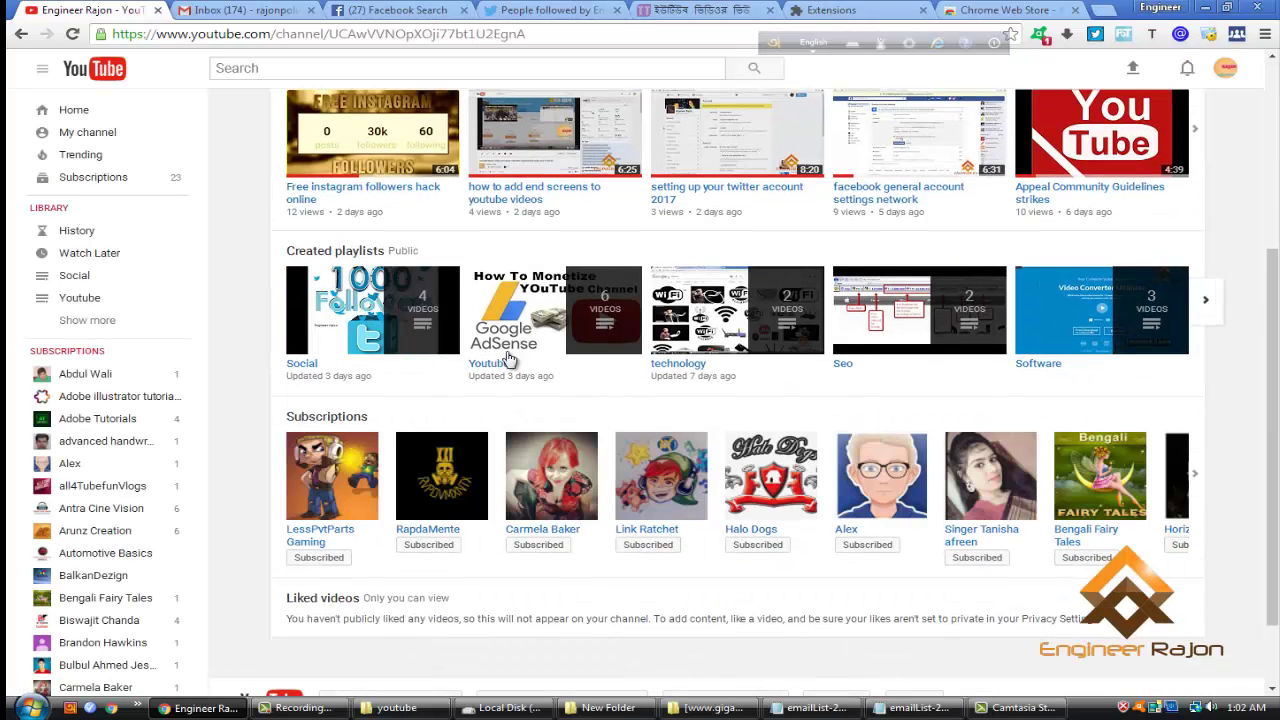
scroll(505, 360, "up", 3)
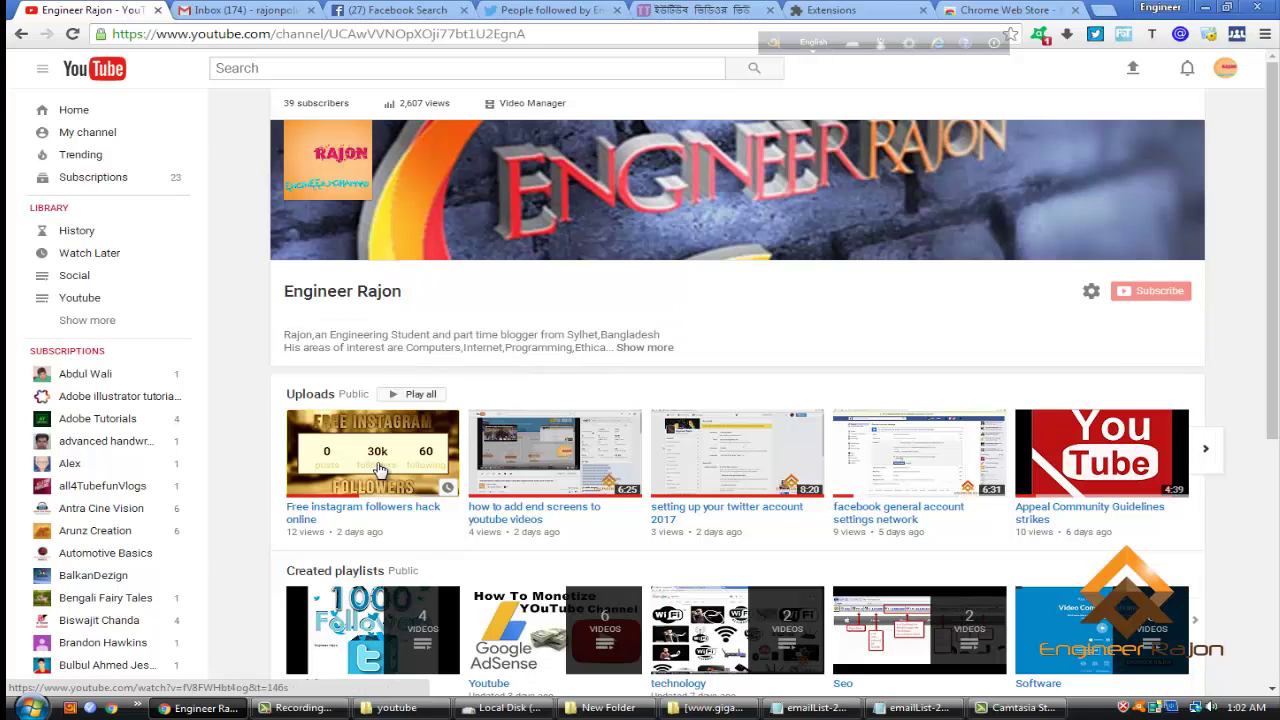